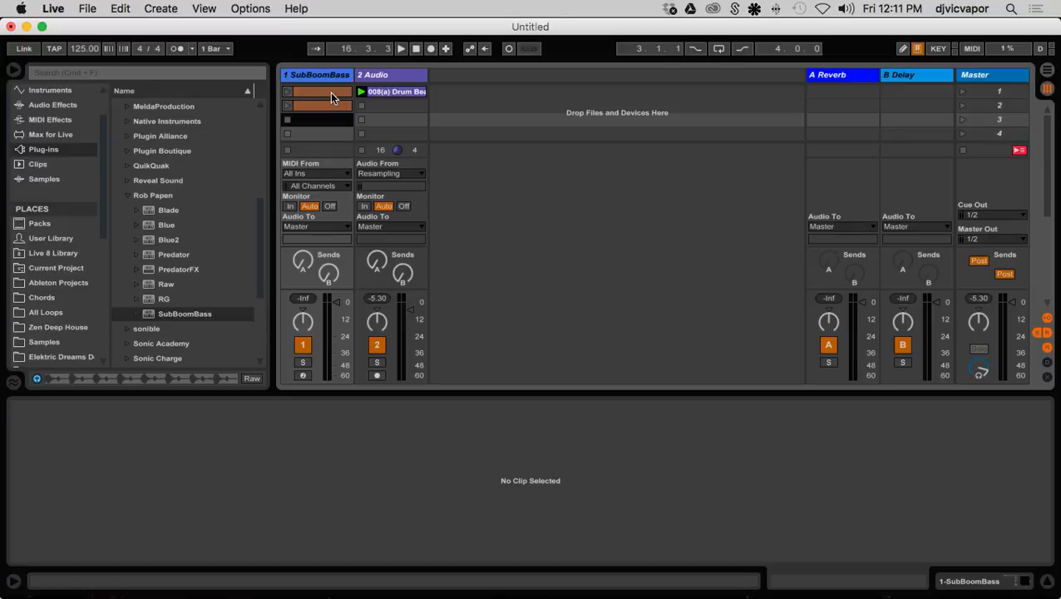
Open the first SubBoomBass MIDI clip and enlarge its note editor
click(330, 92)
click(360, 107)
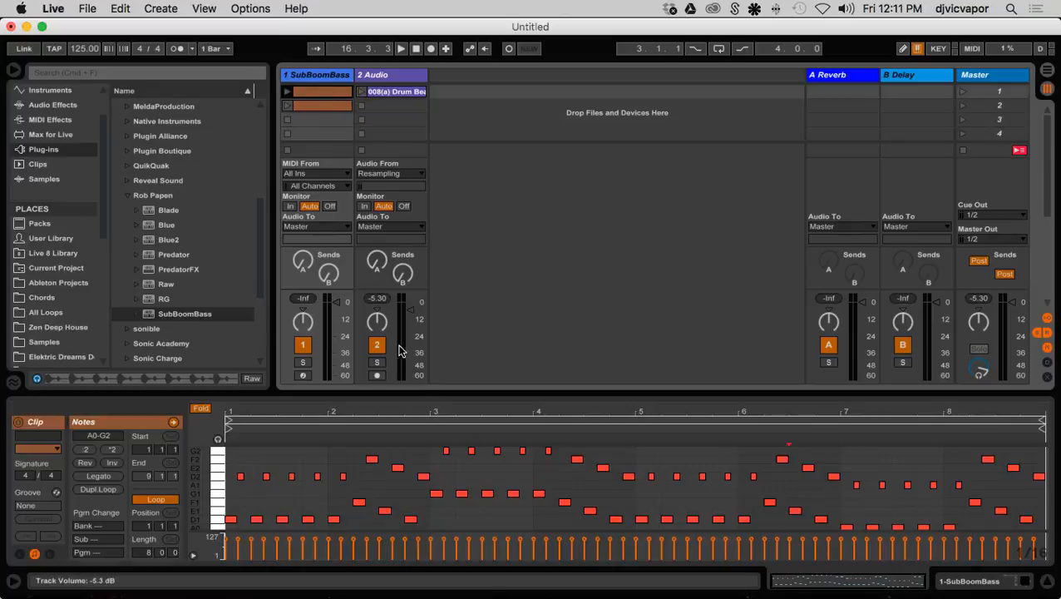
click(428, 395)
drag(429, 397, 438, 321)
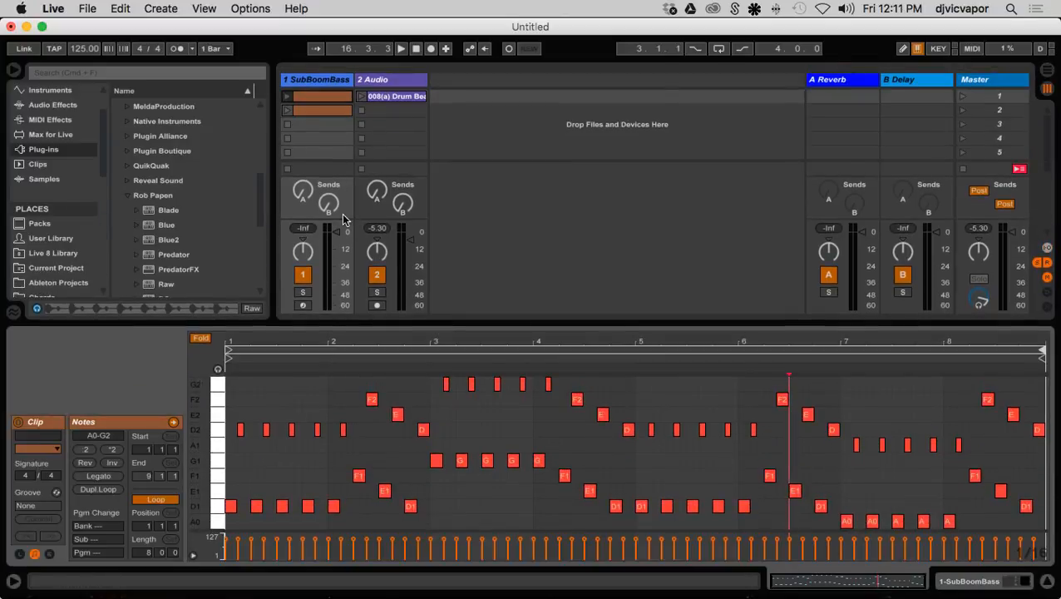
Play the first SubBoomBass clip to hear it, and stop playback
click(316, 99)
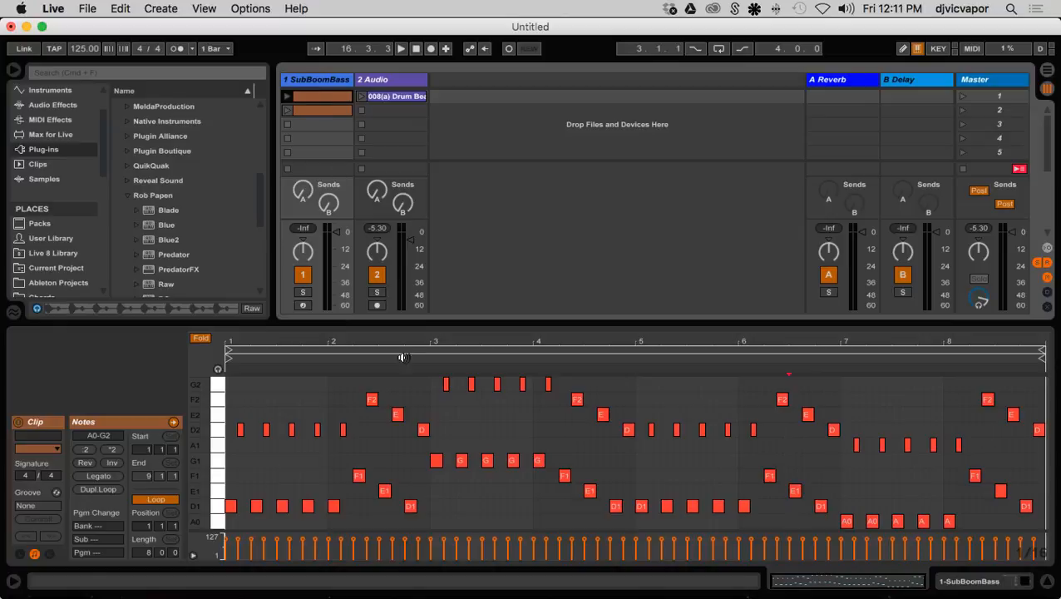
click(287, 98)
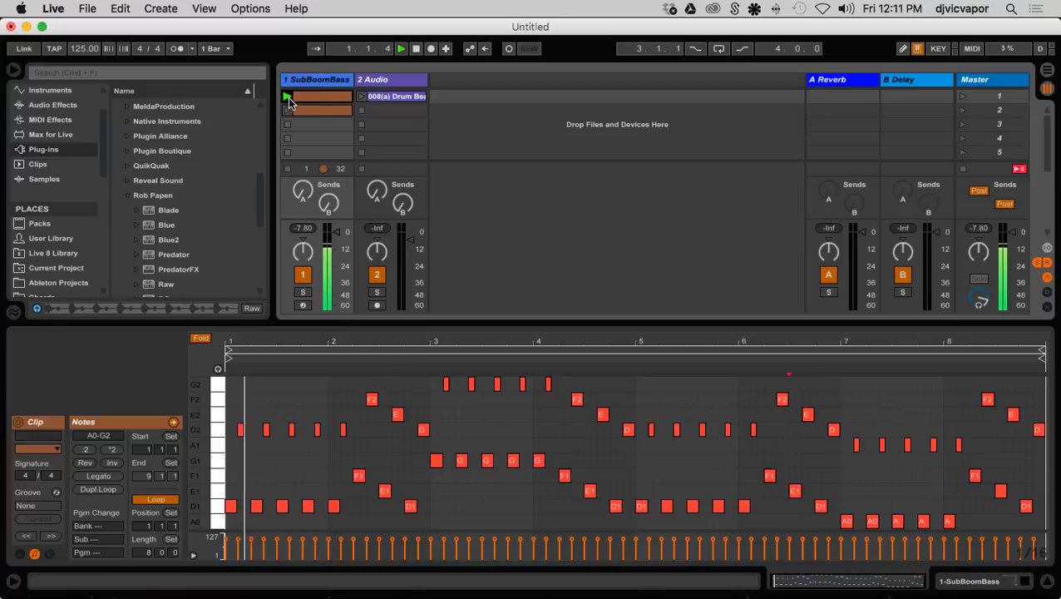
click(416, 51)
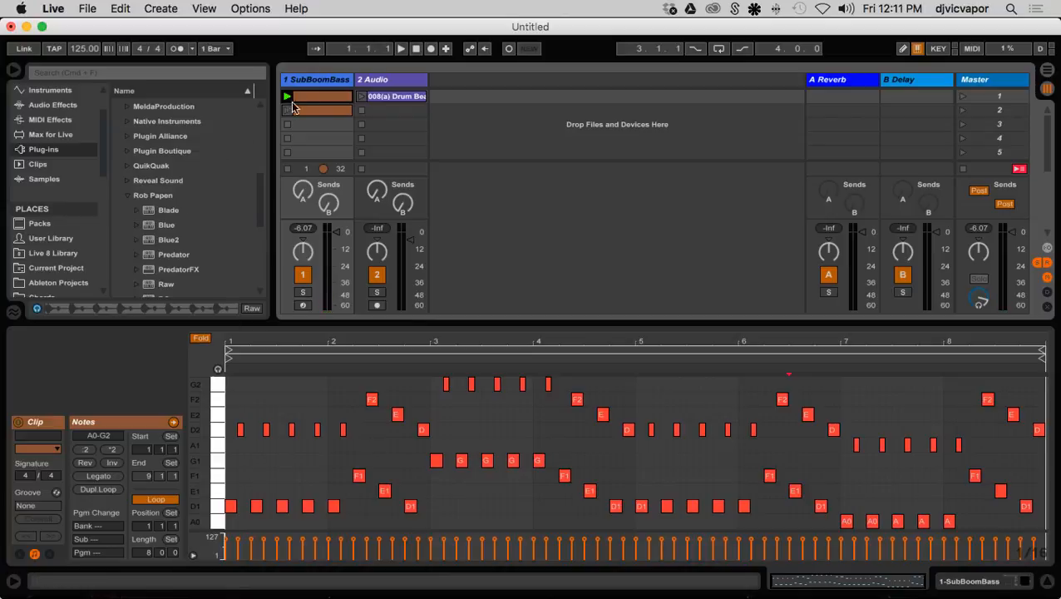
Open the SubBoomBass plug-in window from the track's devices and hide the browser
double_click(301, 79)
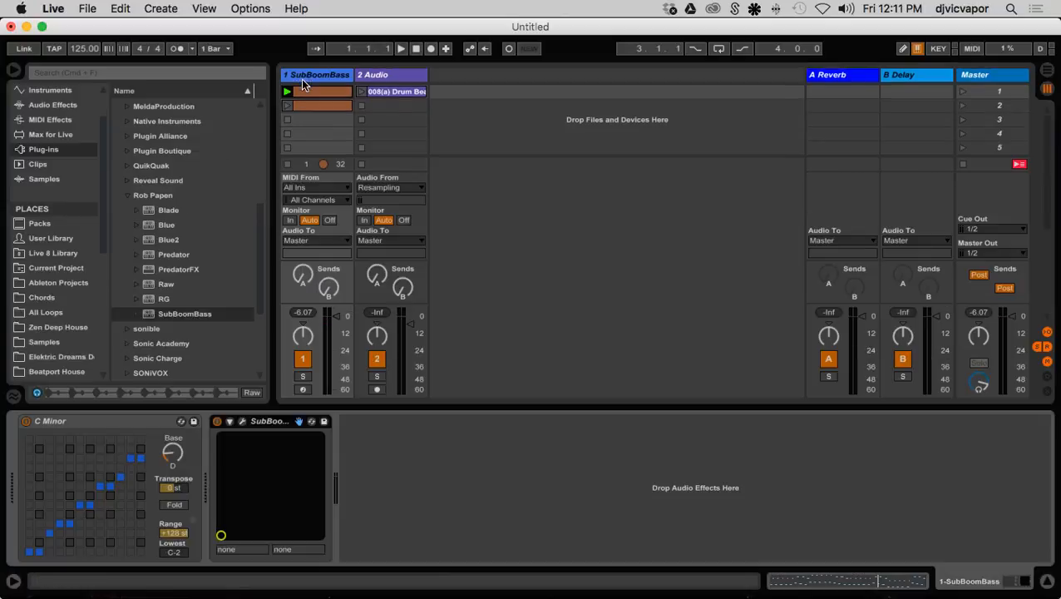
click(241, 422)
drag(357, 47, 366, 45)
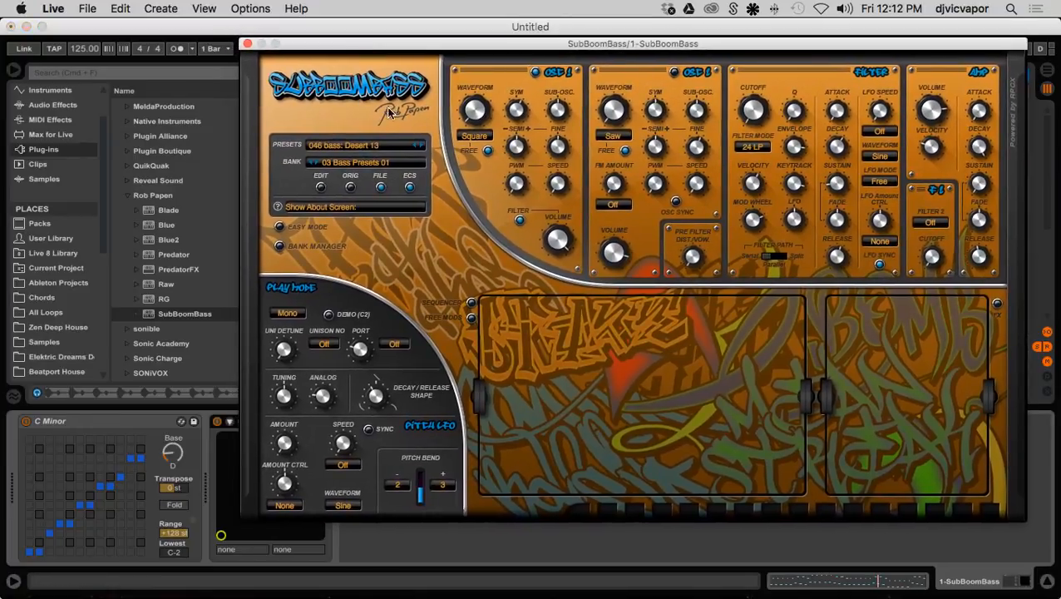
click(16, 74)
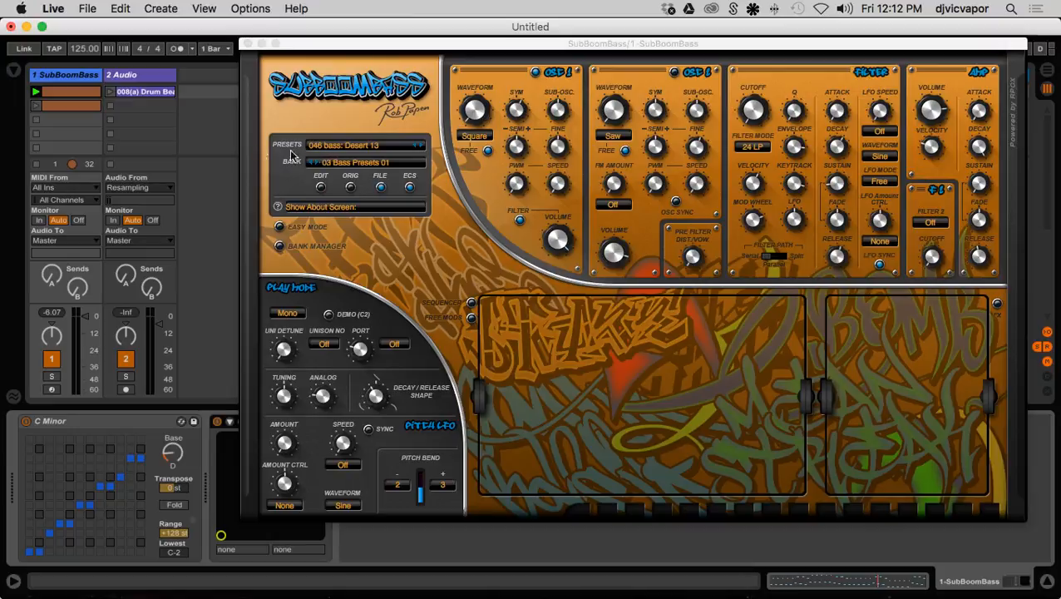
In the first SubBoomBass clip, set the program change to Bank 3 and Program 46, with the plug-in window moved clear of the clip settings
double_click(77, 93)
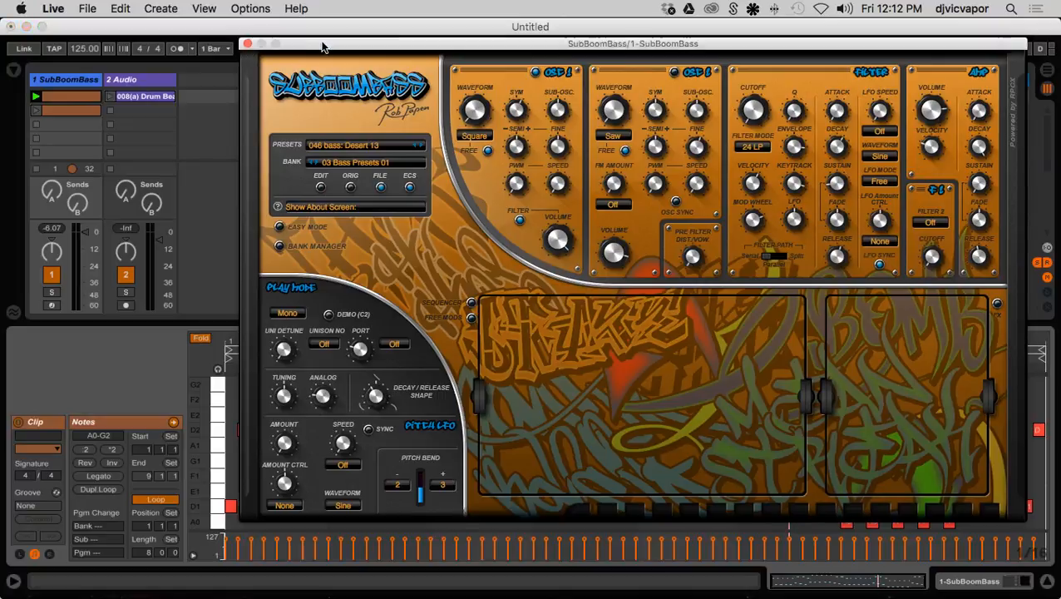
drag(324, 48, 351, 30)
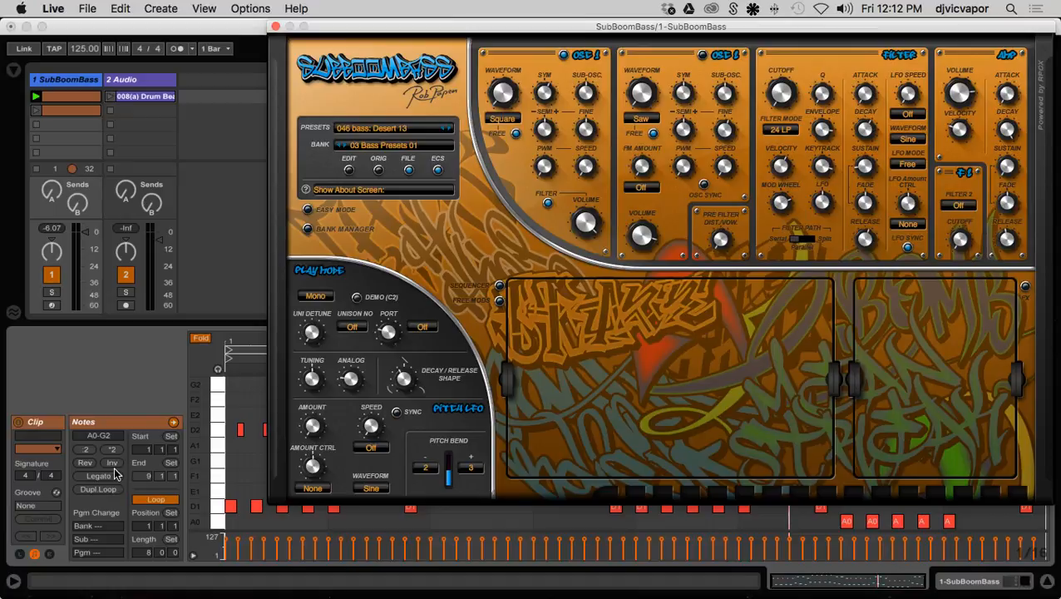
click(97, 528)
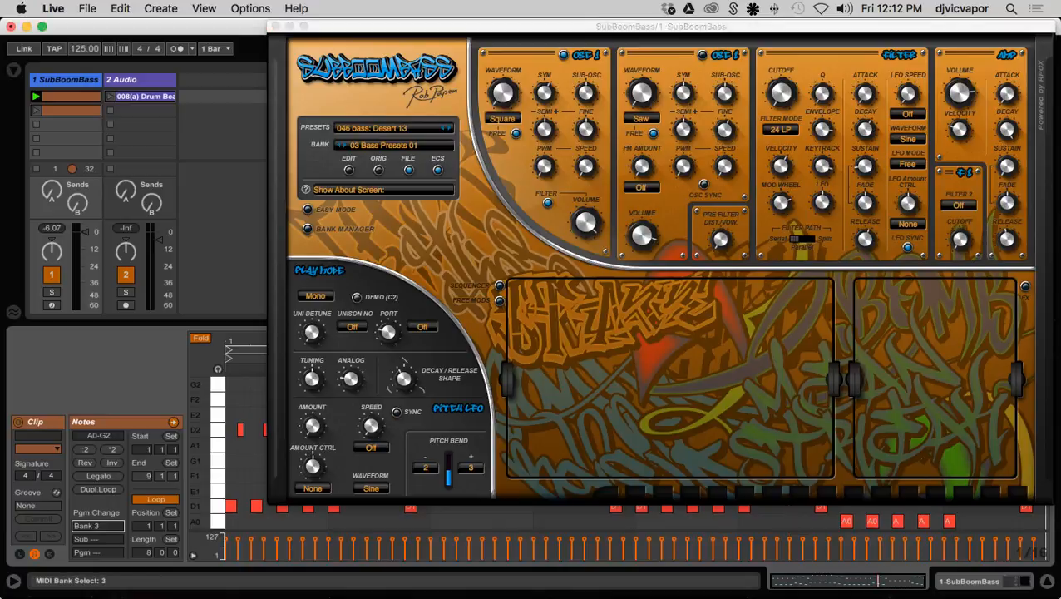
click(95, 508)
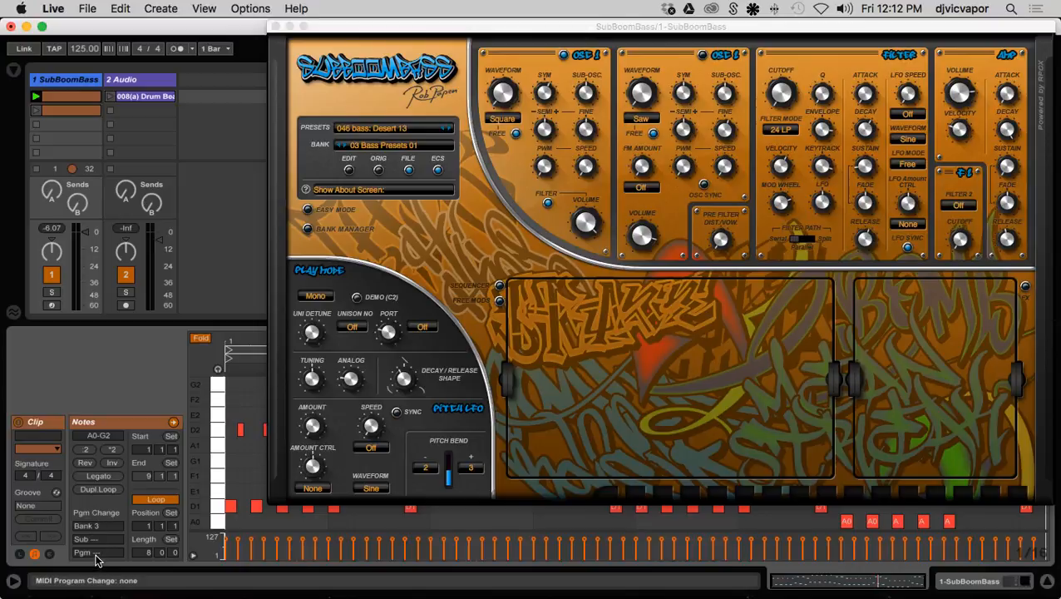
drag(96, 554, 95, 545)
click(93, 503)
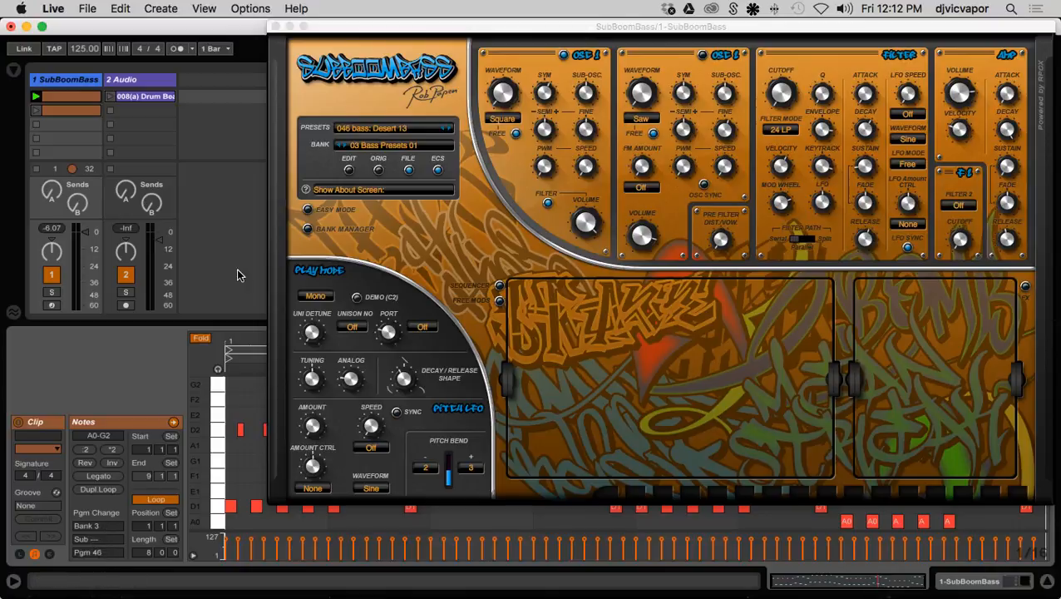
click(78, 96)
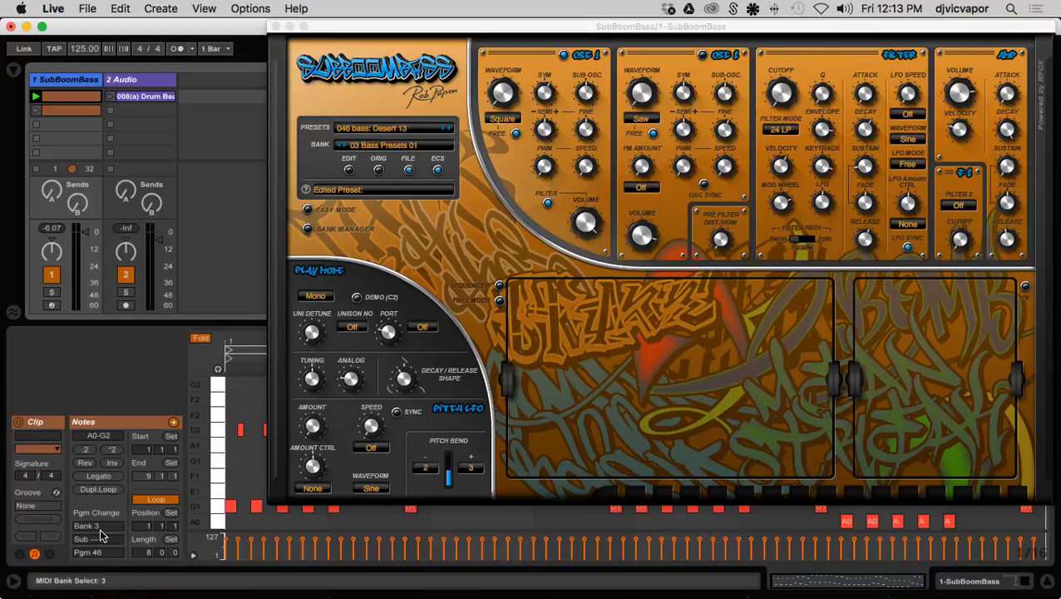
Close the plug-in window, display the first clip's envelopes for the SubBoomBass device, and stop playback
click(277, 27)
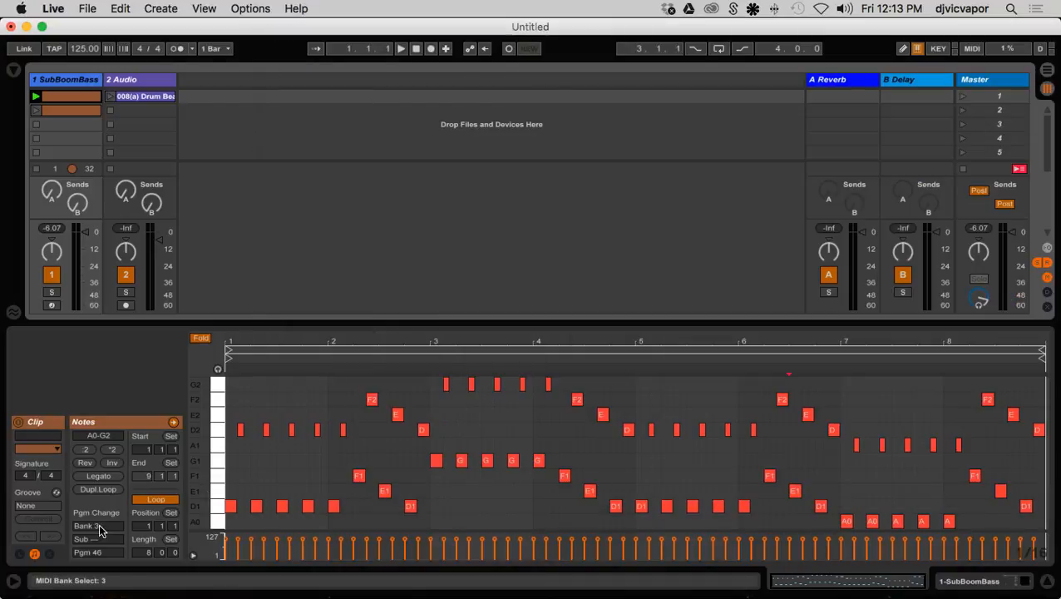
click(47, 554)
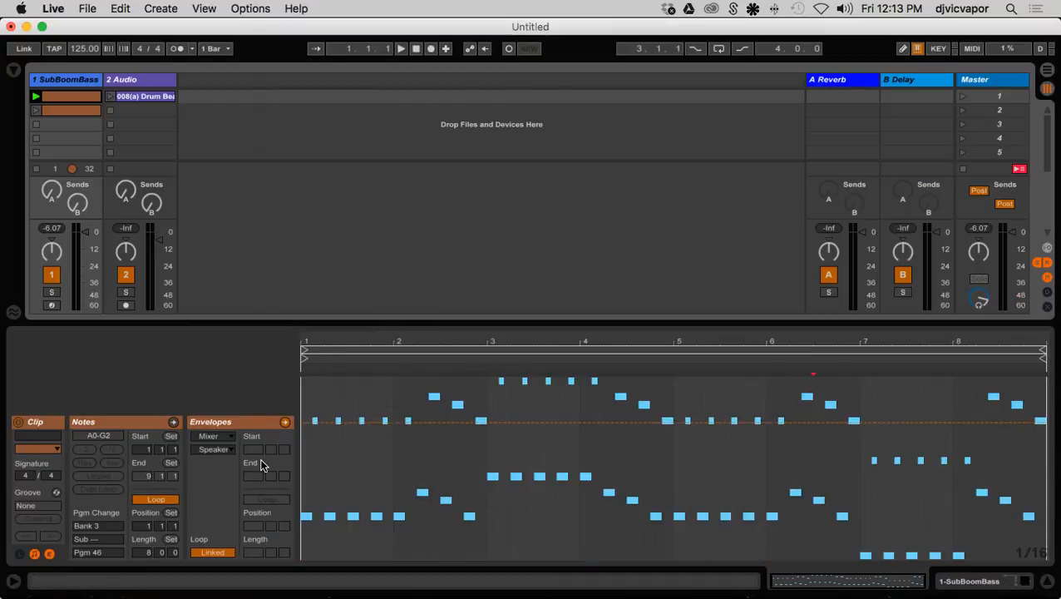
click(209, 438)
click(224, 470)
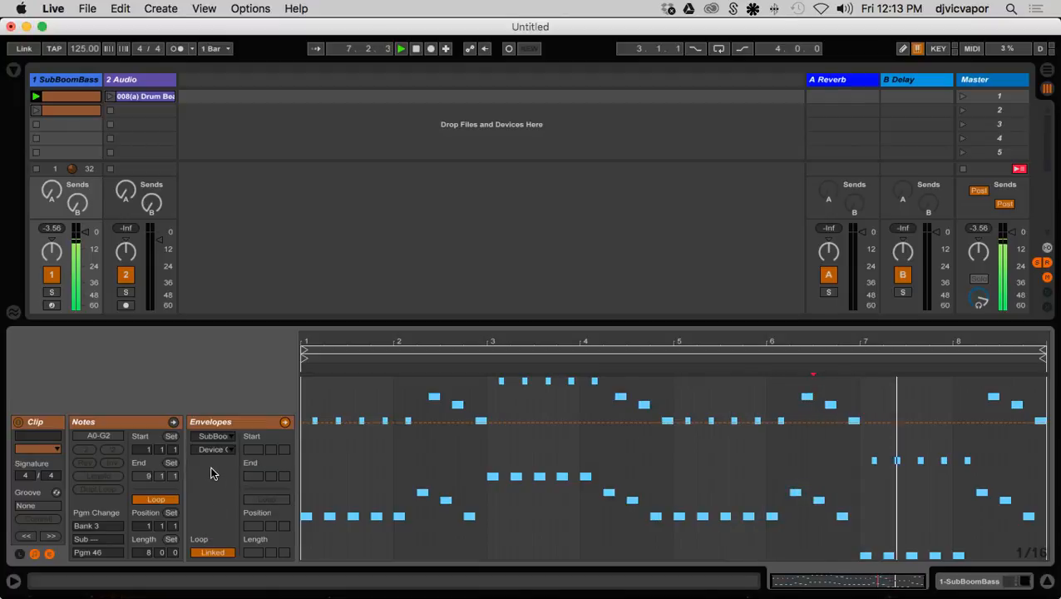
key(space)
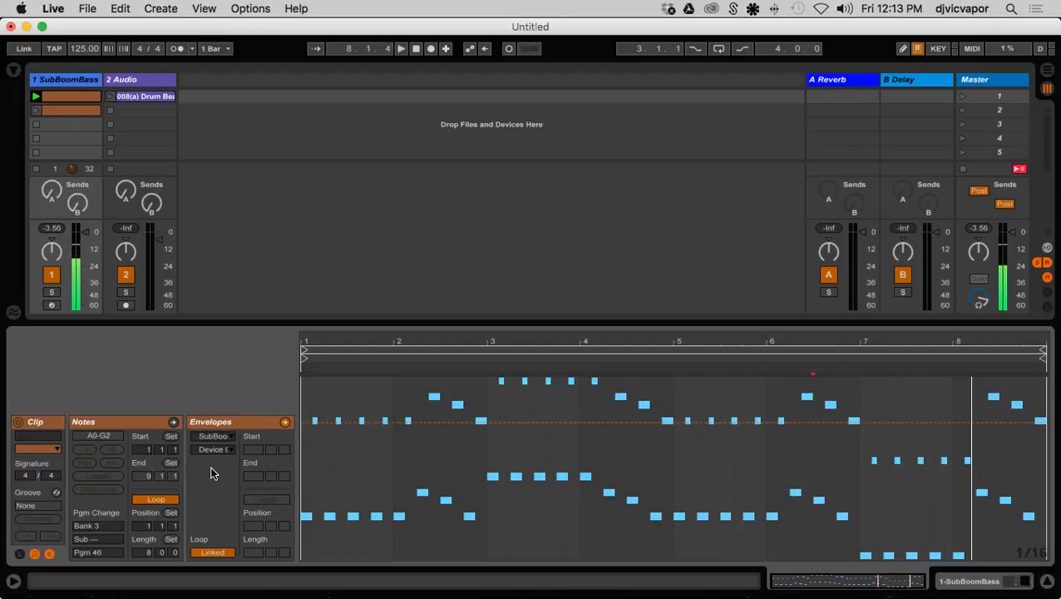
Reopen the SubBoomBass plug-in window and launch the second clip on its track
click(63, 109)
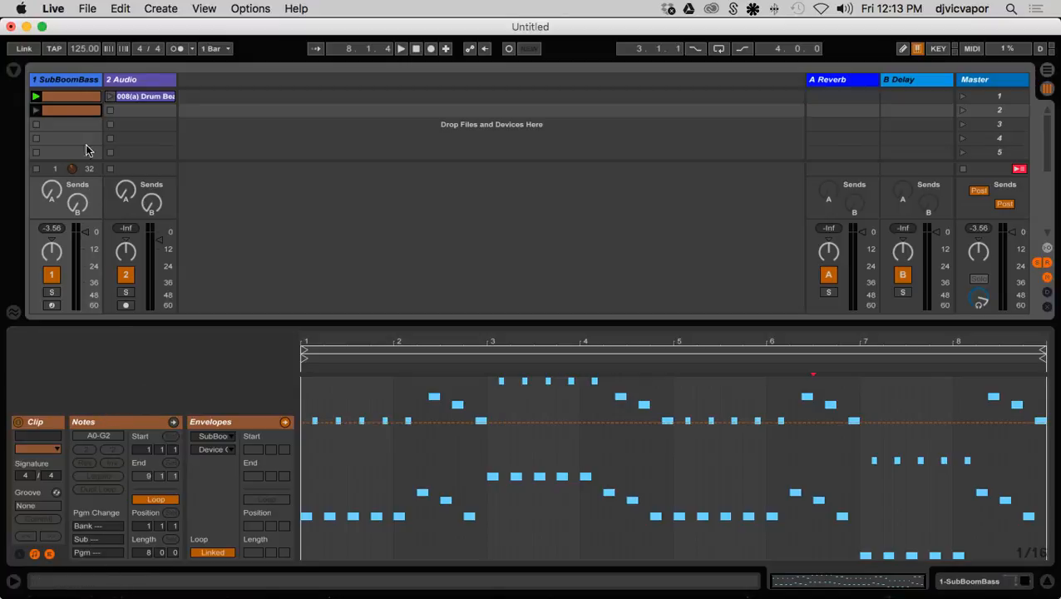
click(76, 81)
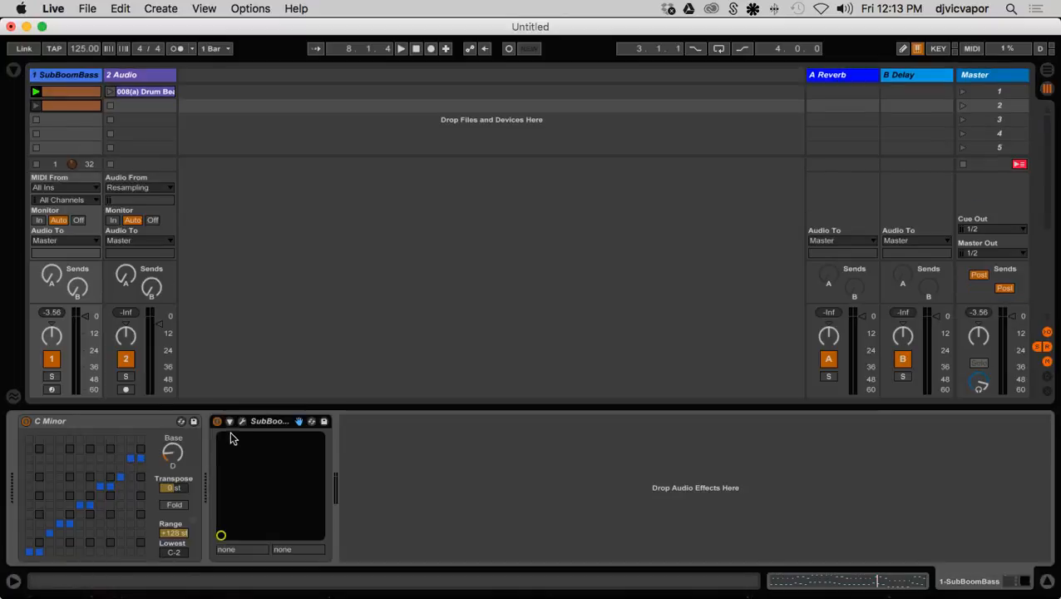
click(241, 422)
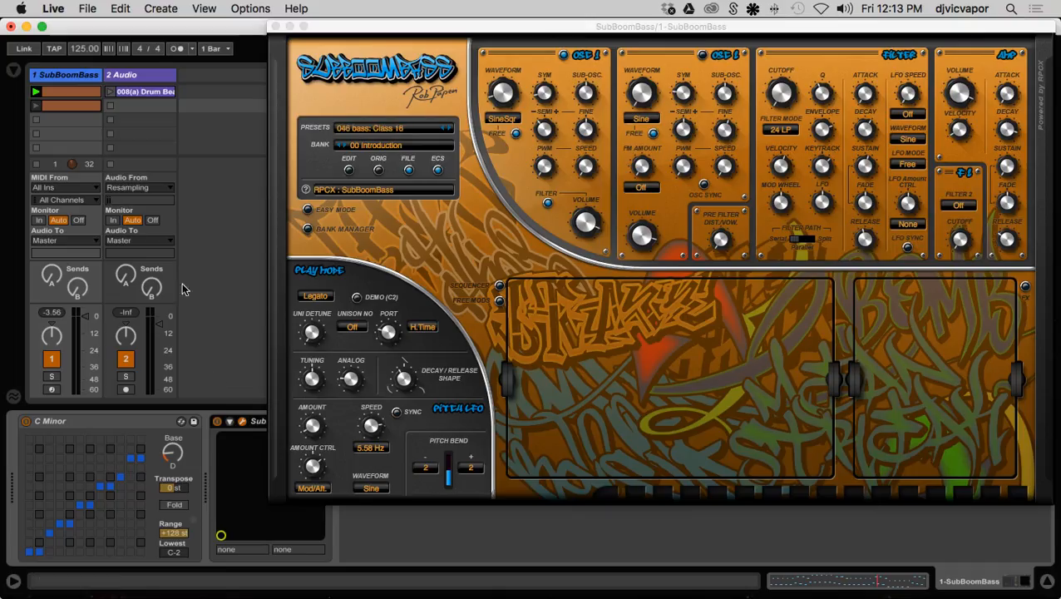
click(36, 106)
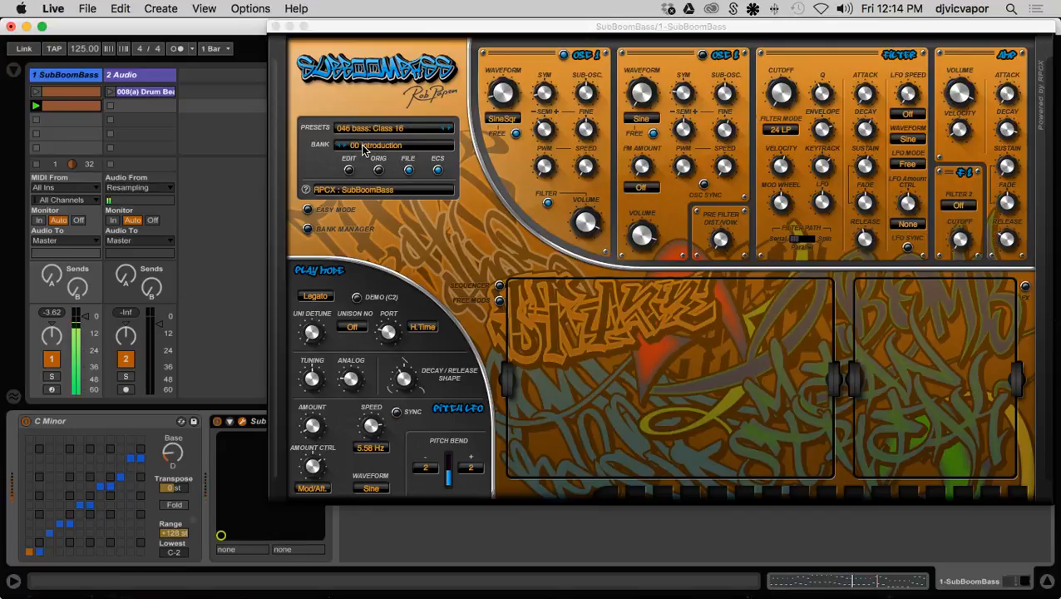
Load the 03 Bass Presets 01 bank in the SubBoomBass plug-in
click(362, 149)
click(350, 150)
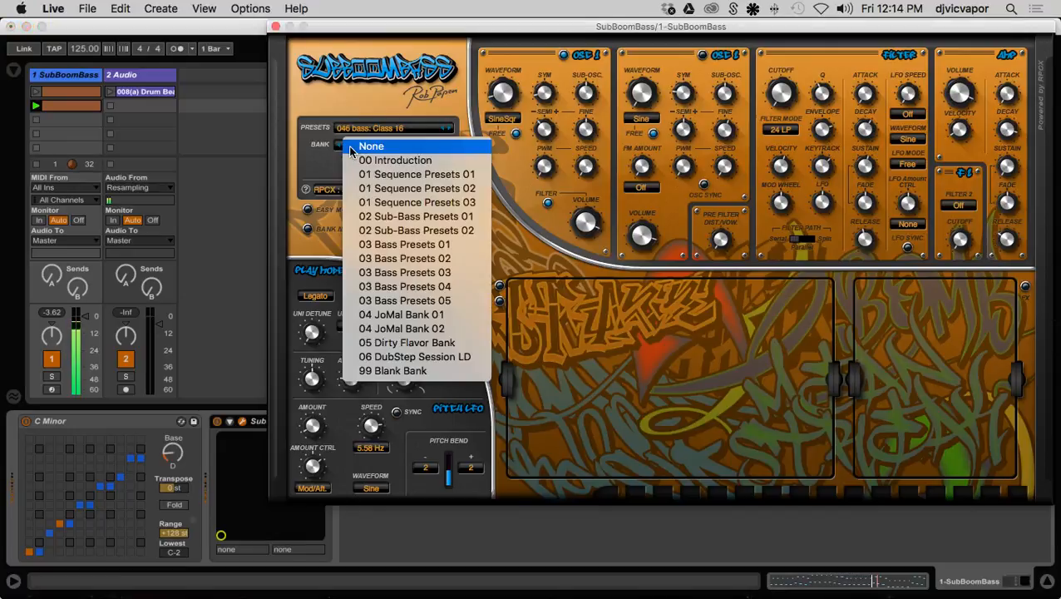
click(374, 244)
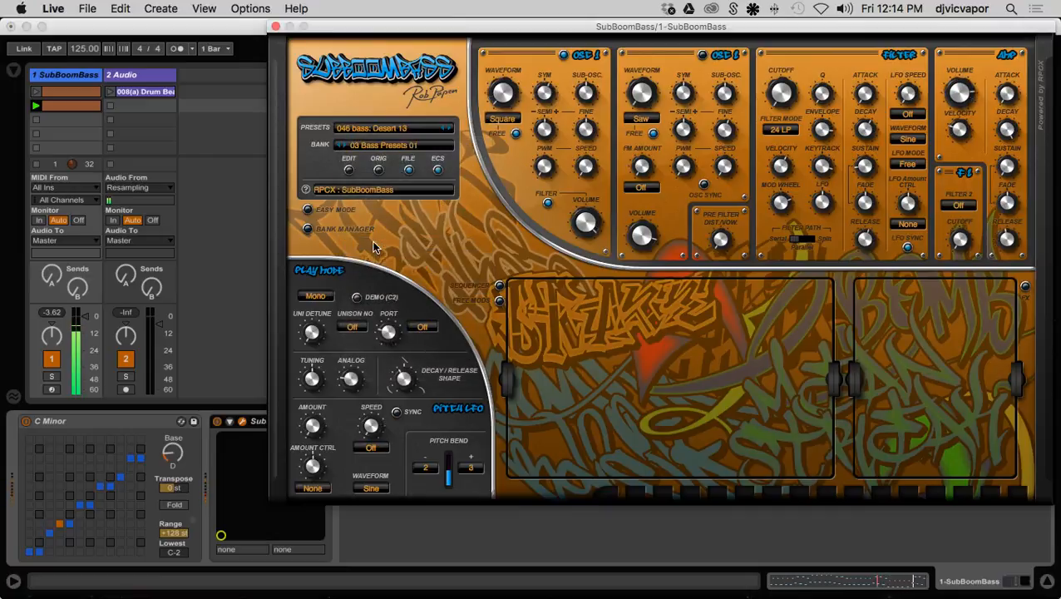
Audition the 03 Bass Presets 02 bank in the plug-in, and switch to 03 Bass Presets 04
click(346, 145)
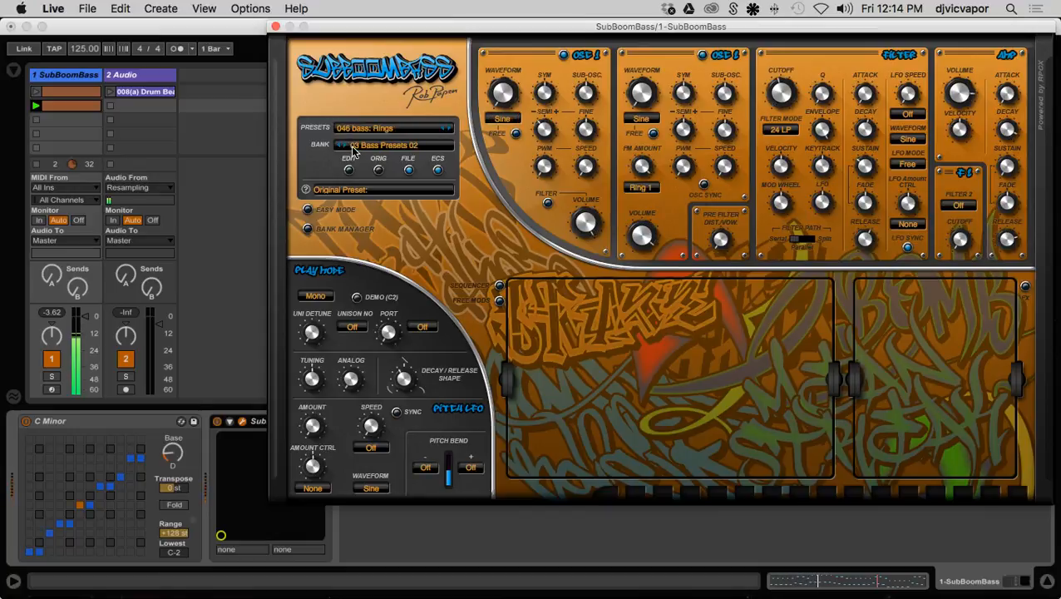
click(396, 147)
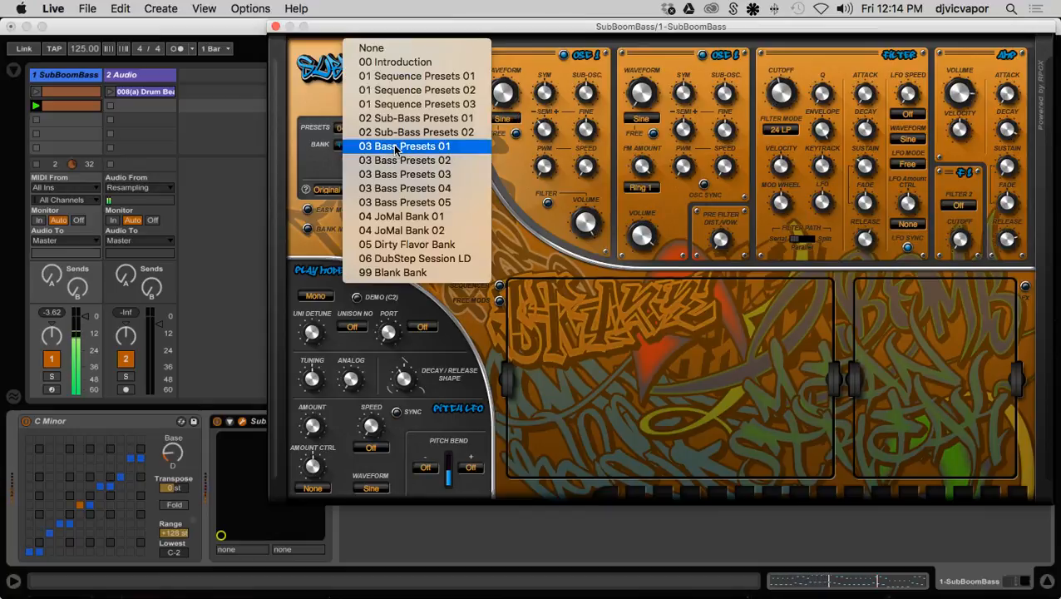
click(391, 188)
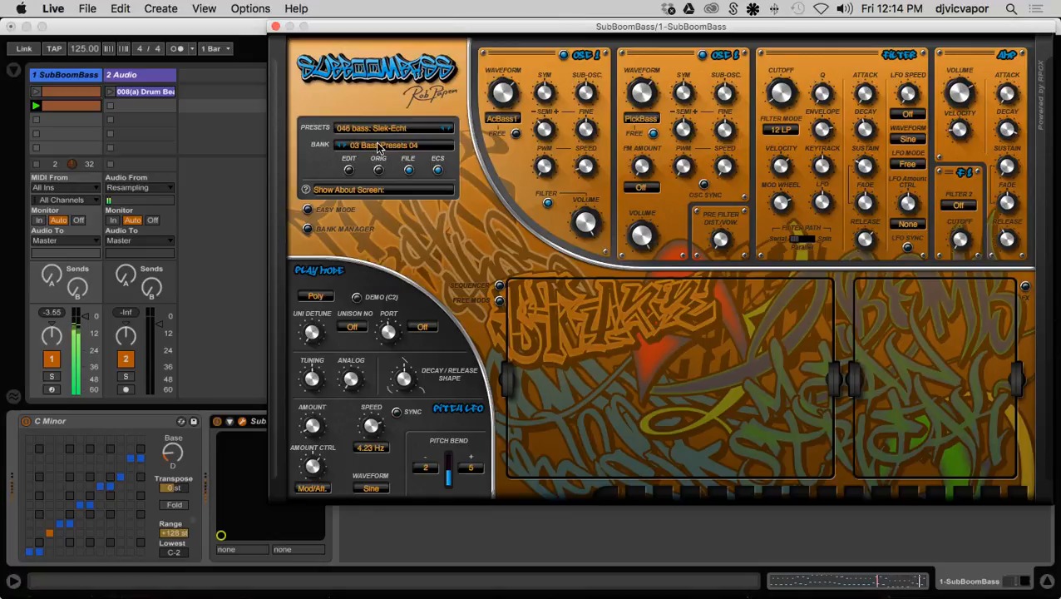
click(378, 148)
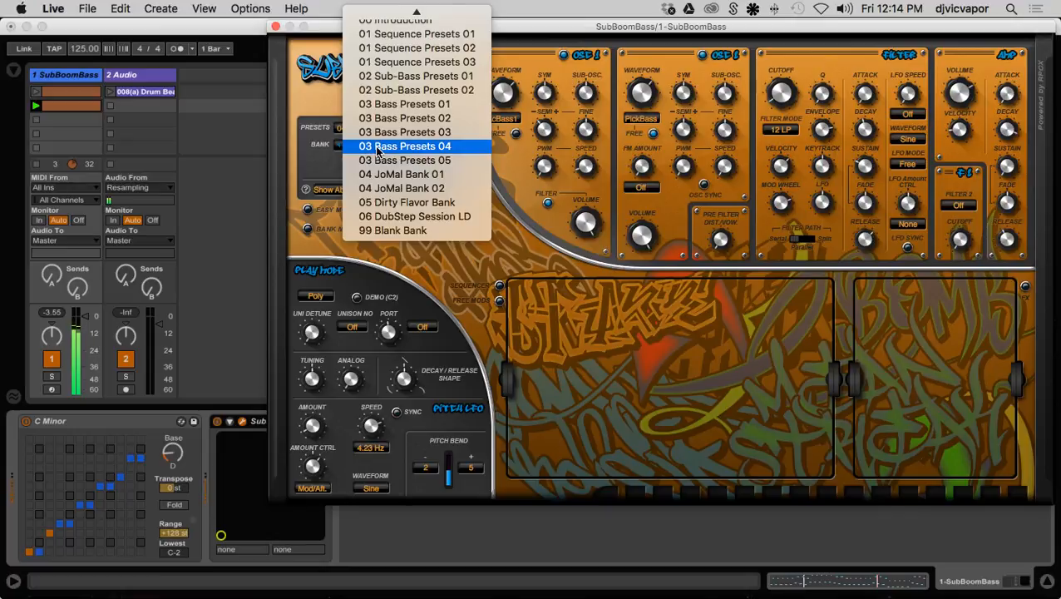
click(378, 147)
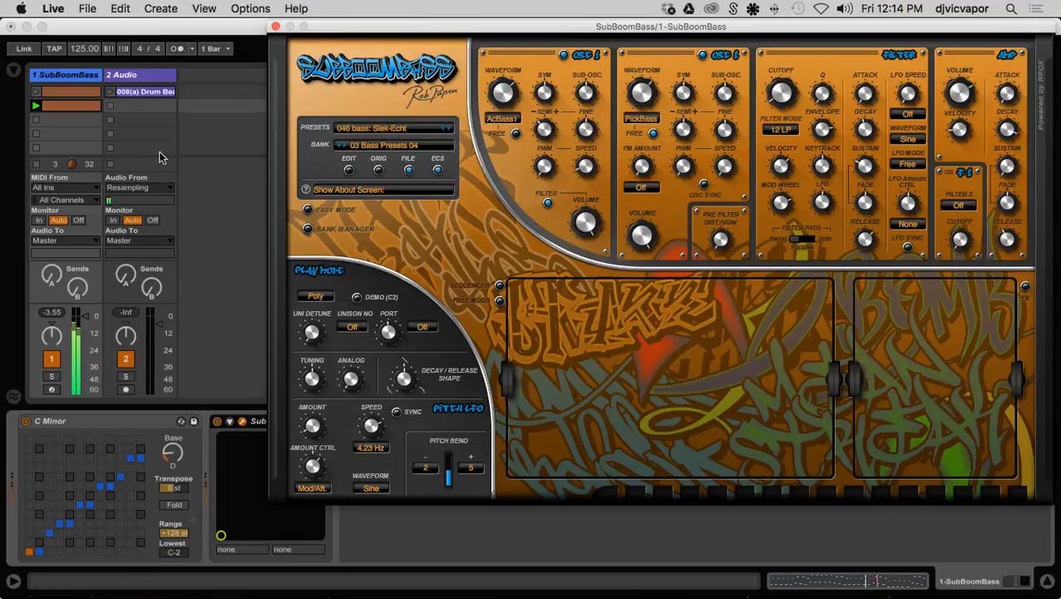
Open the second clip's settings, try Program 28, and set its program change to 46
click(77, 107)
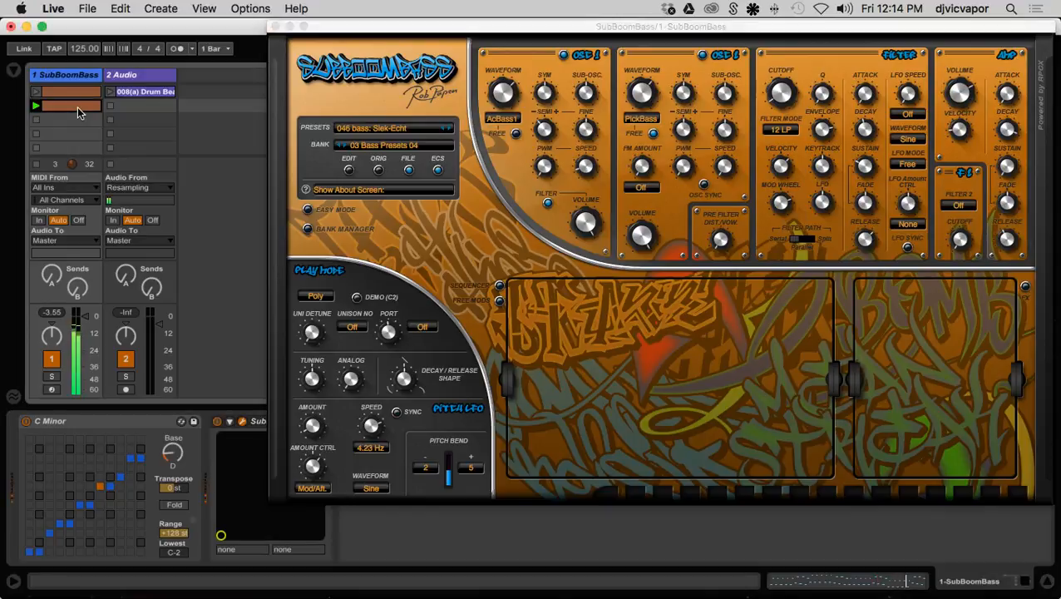
double_click(78, 107)
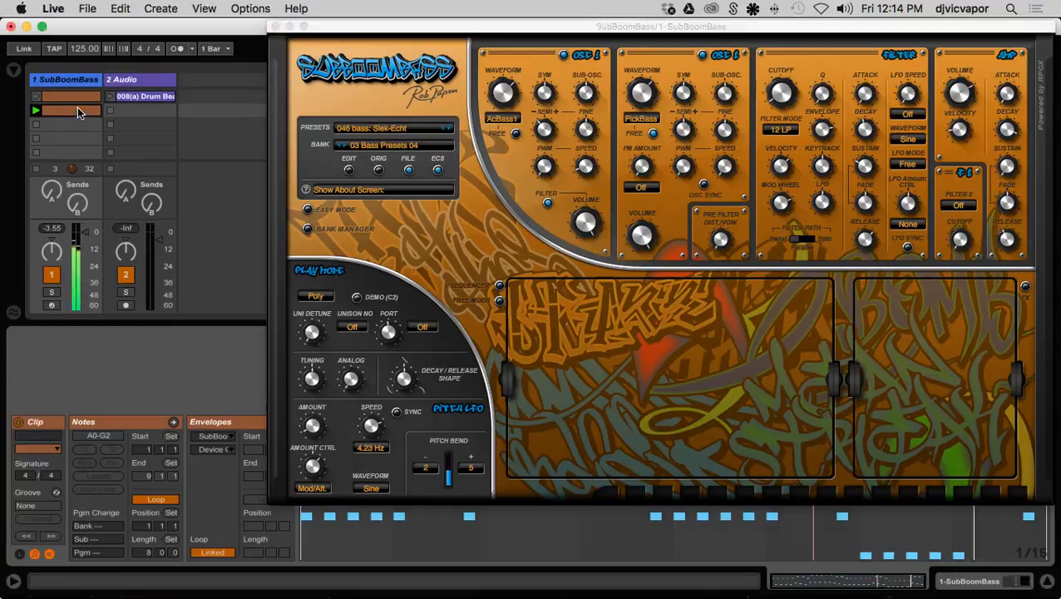
click(98, 552)
drag(98, 553, 98, 493)
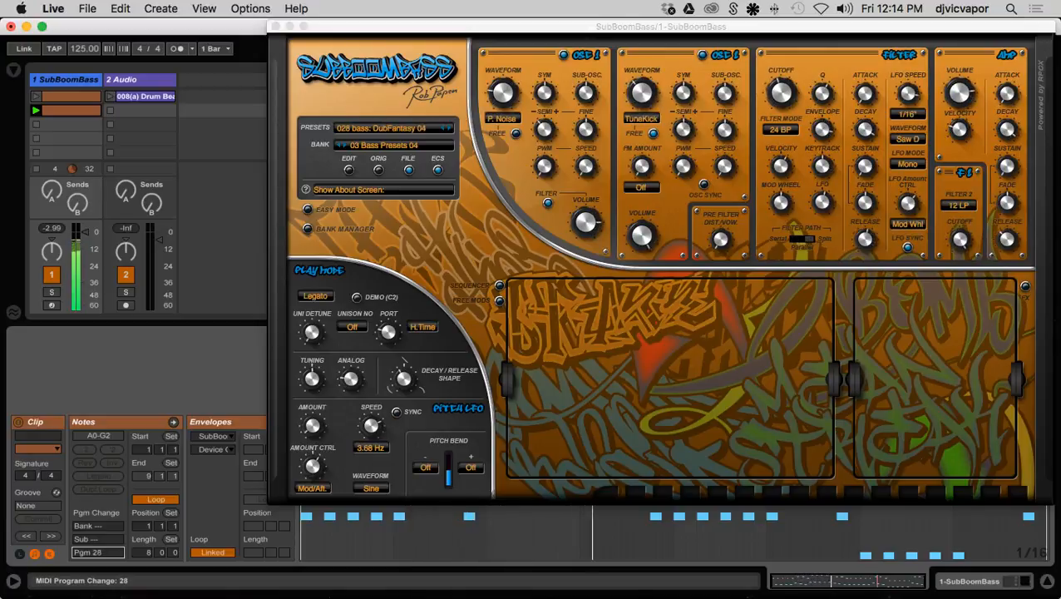
drag(98, 552, 98, 513)
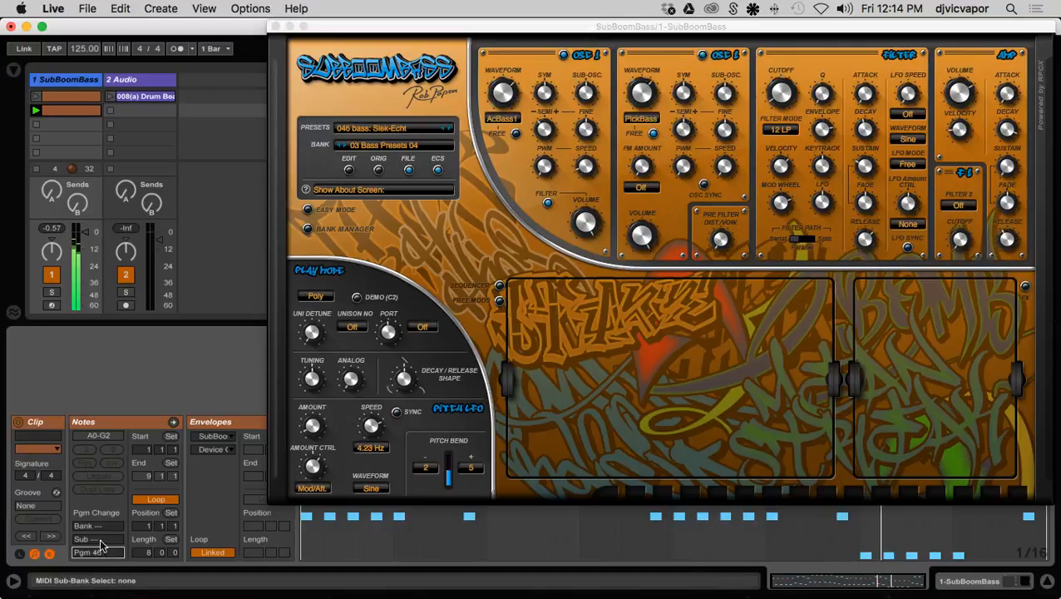
Try the second clip's bank setting, set its sub-bank to 7, and launch the first clip
drag(98, 526, 99, 547)
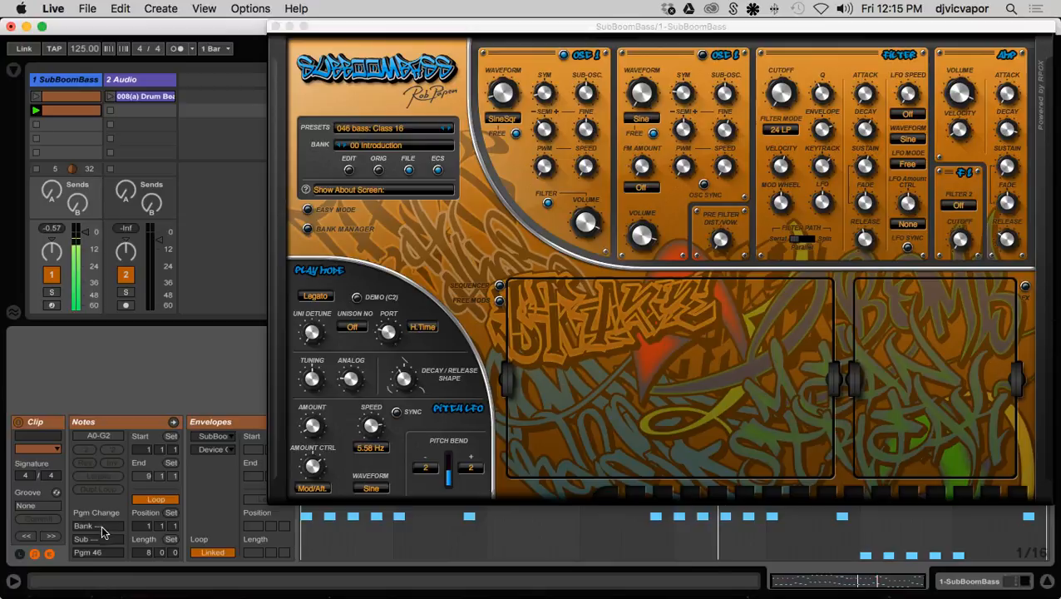
click(98, 539)
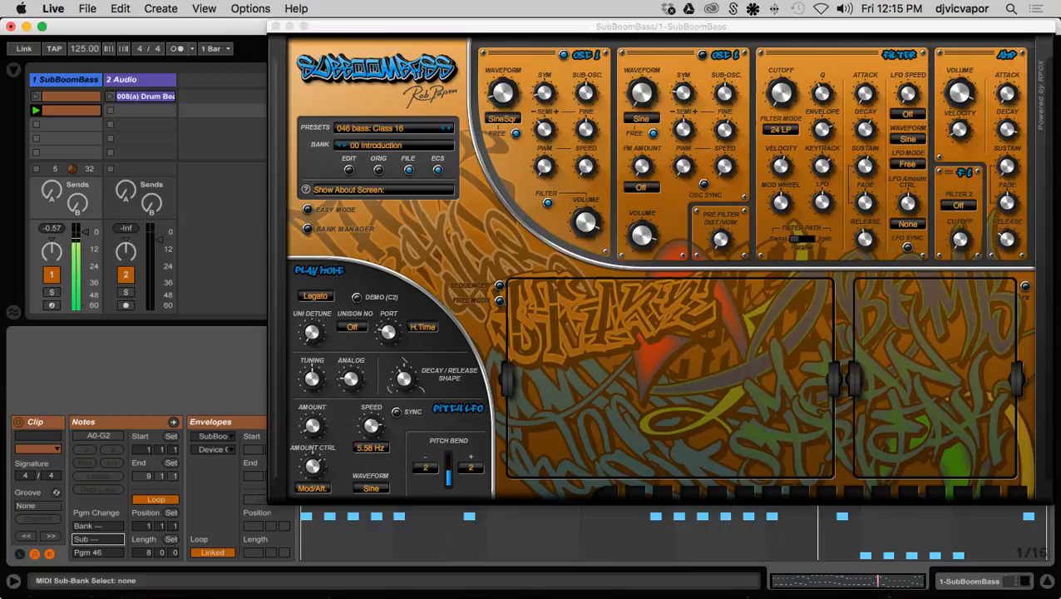
drag(98, 539, 98, 525)
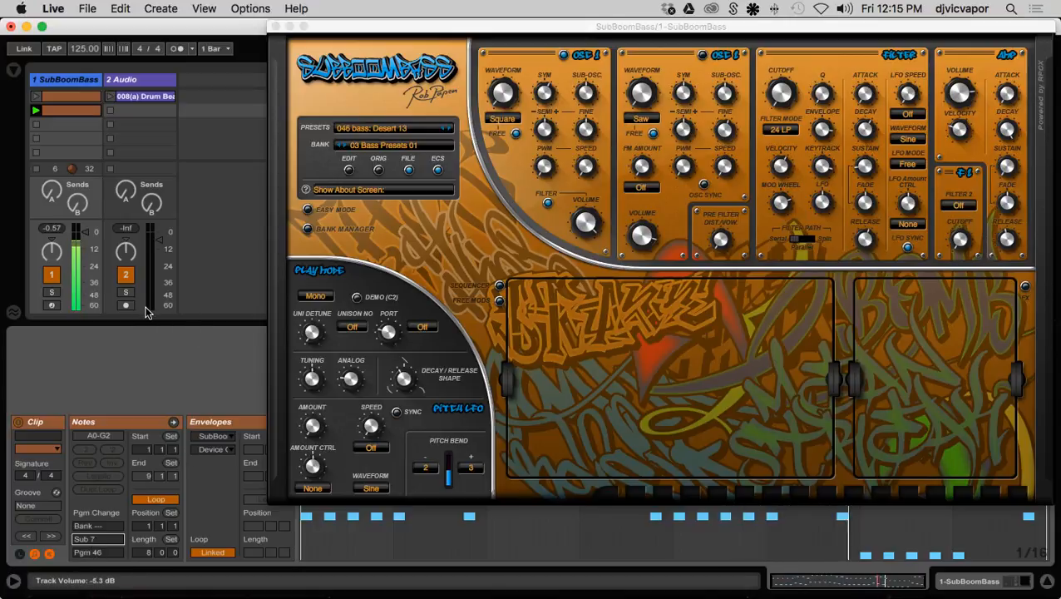
click(36, 97)
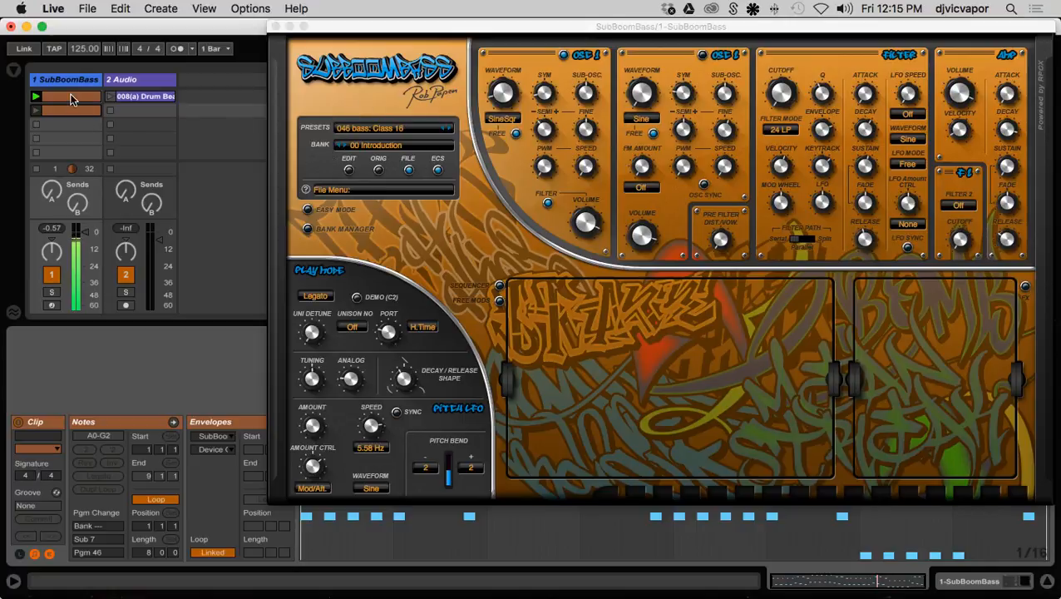
Close the SubBoomBass plug-in window, and show the clip's launch settings in place of its envelope settings
click(276, 26)
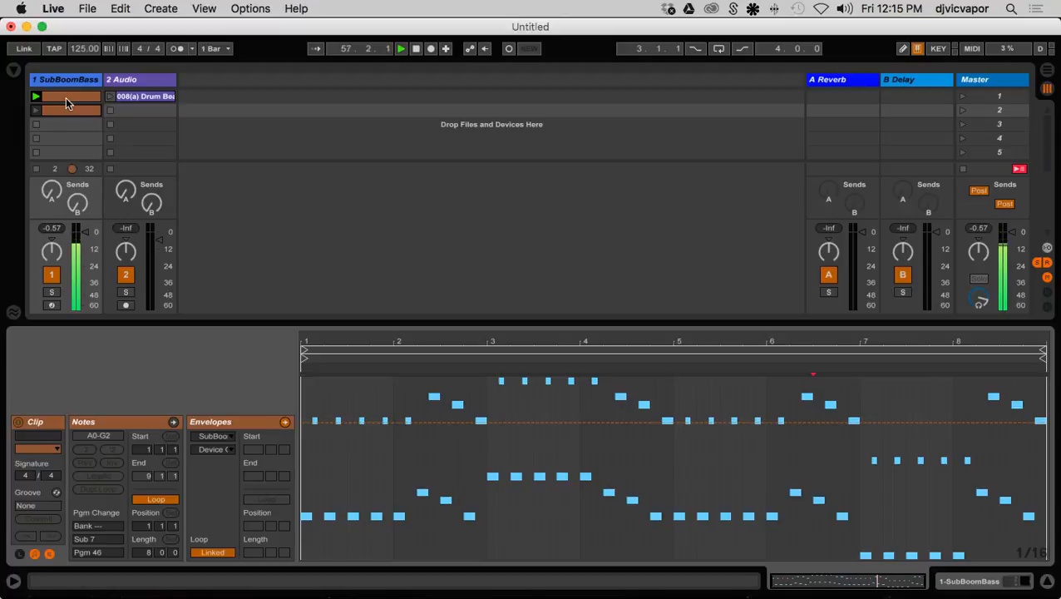
click(48, 555)
click(18, 555)
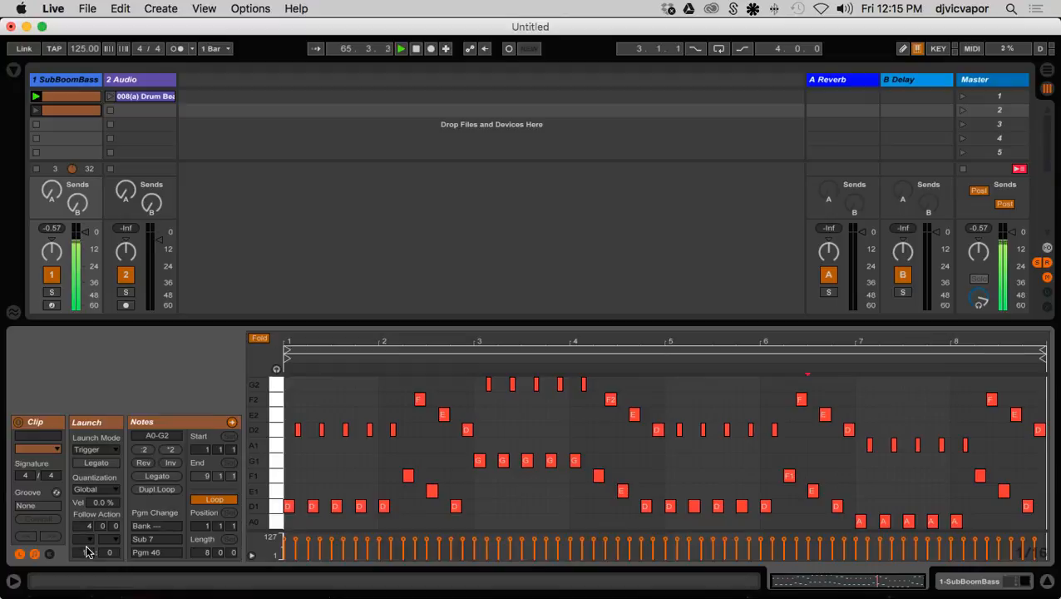
Enable Legato on the second clip, and try Next as its follow action before setting it to Last
click(86, 542)
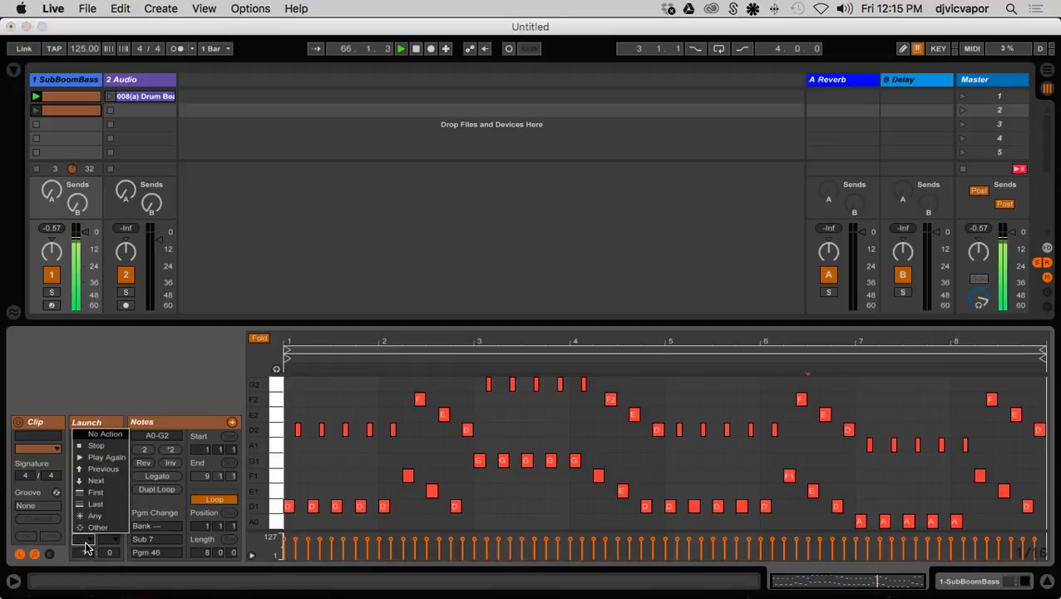
click(95, 481)
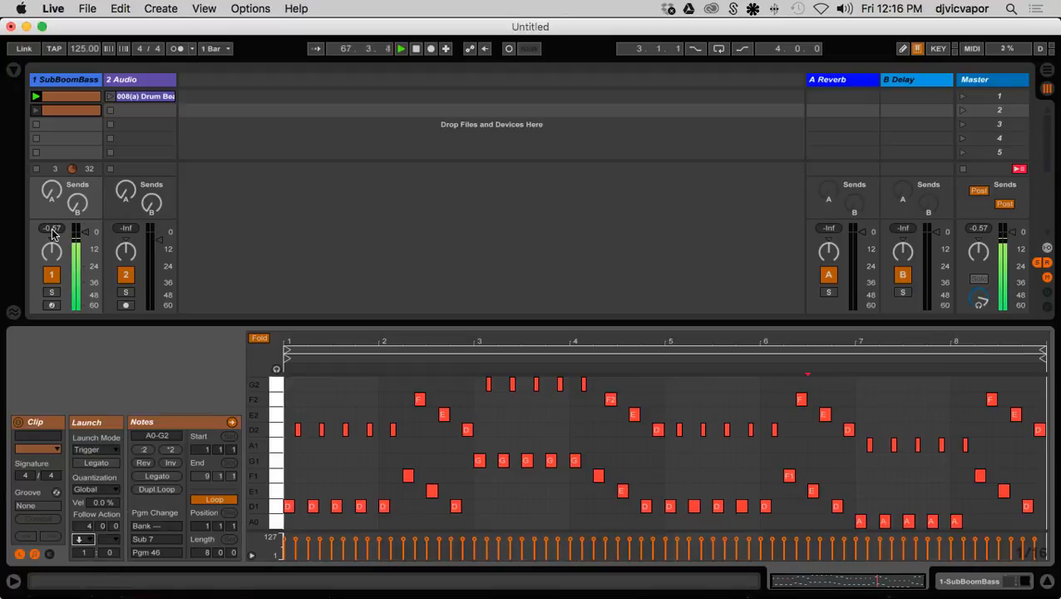
click(67, 109)
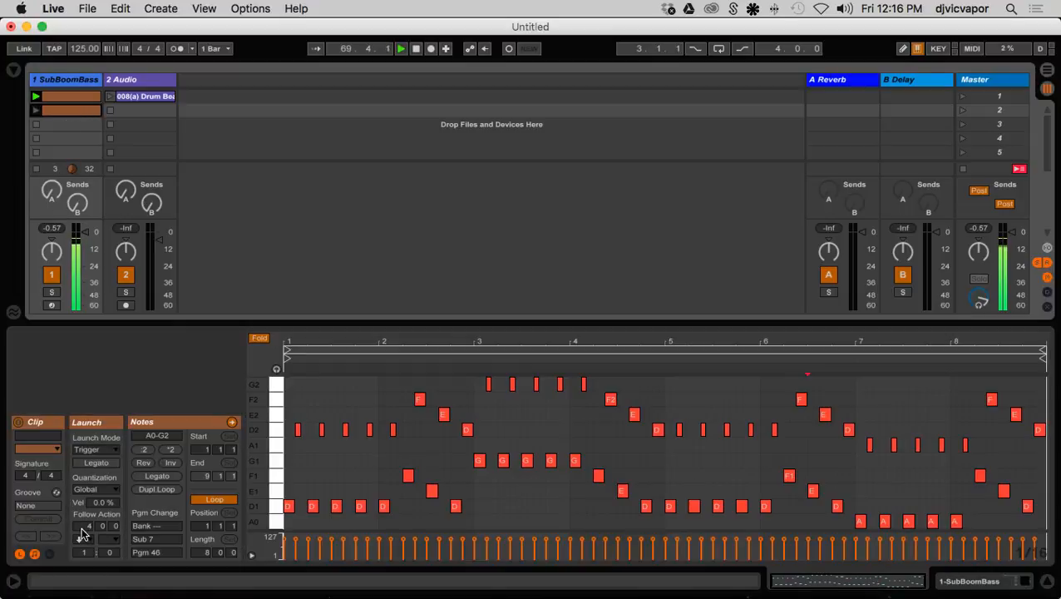
click(95, 463)
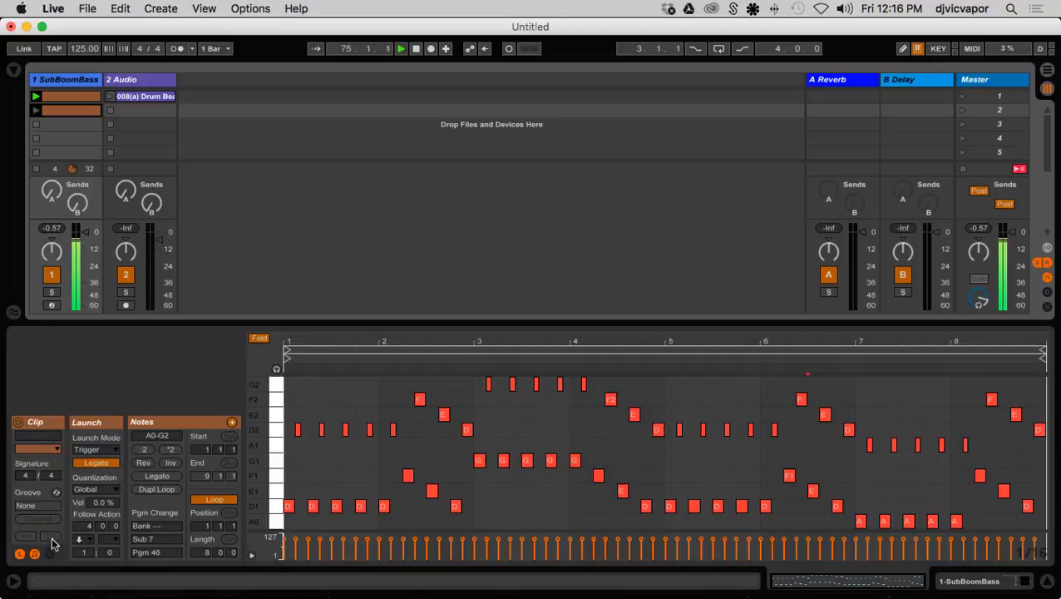
click(91, 542)
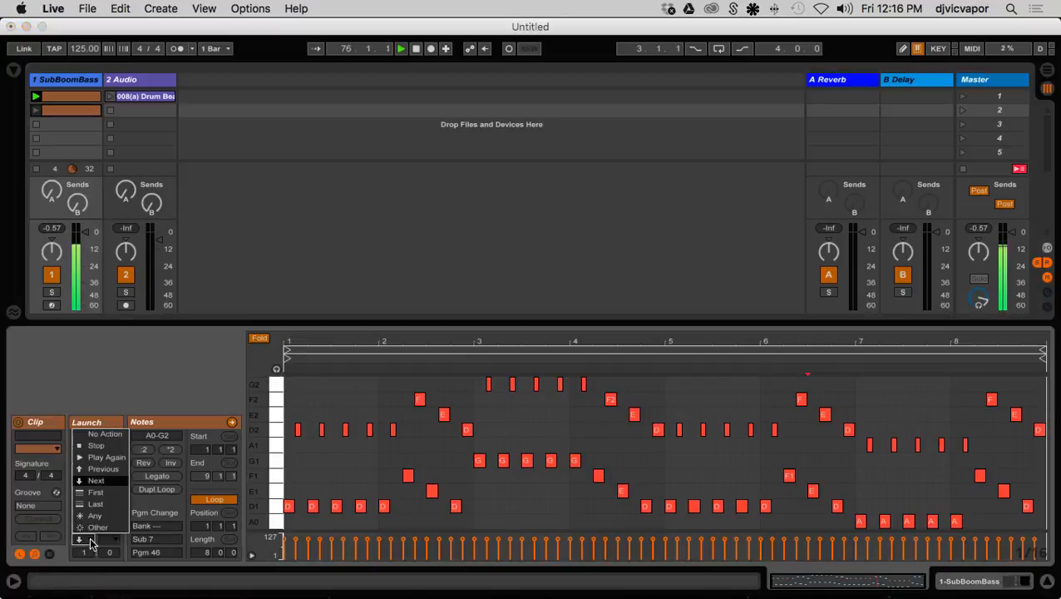
click(93, 504)
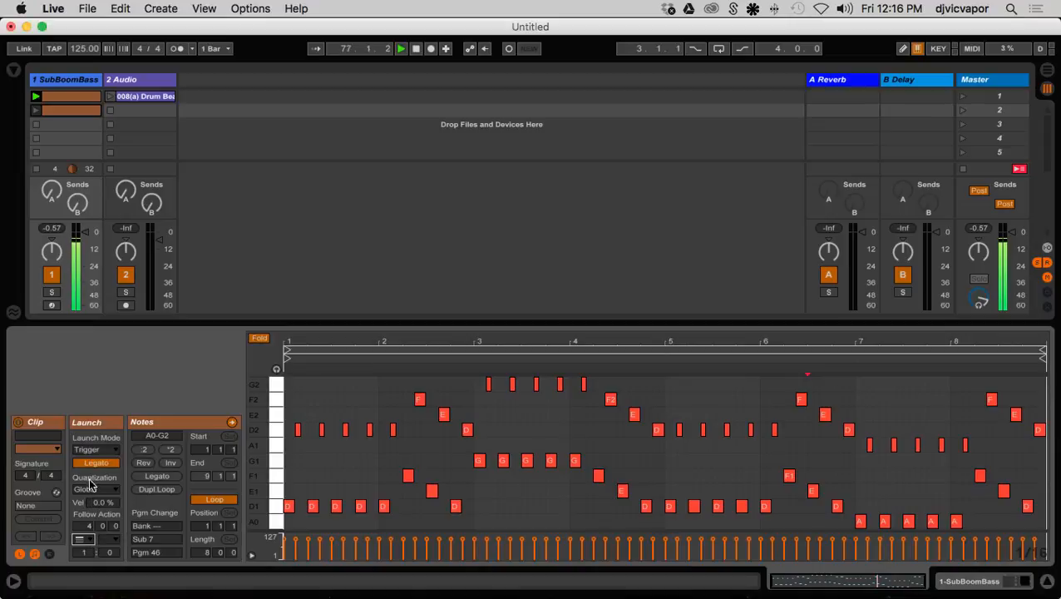
click(52, 117)
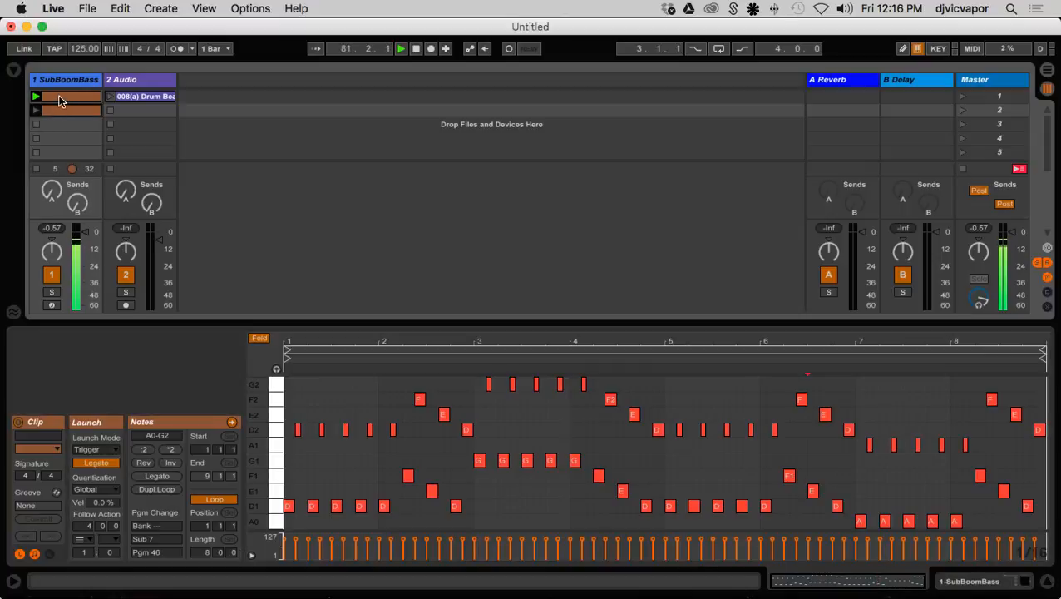
Enable Legato on the first clip, restart it, and set its follow action to Next
click(59, 95)
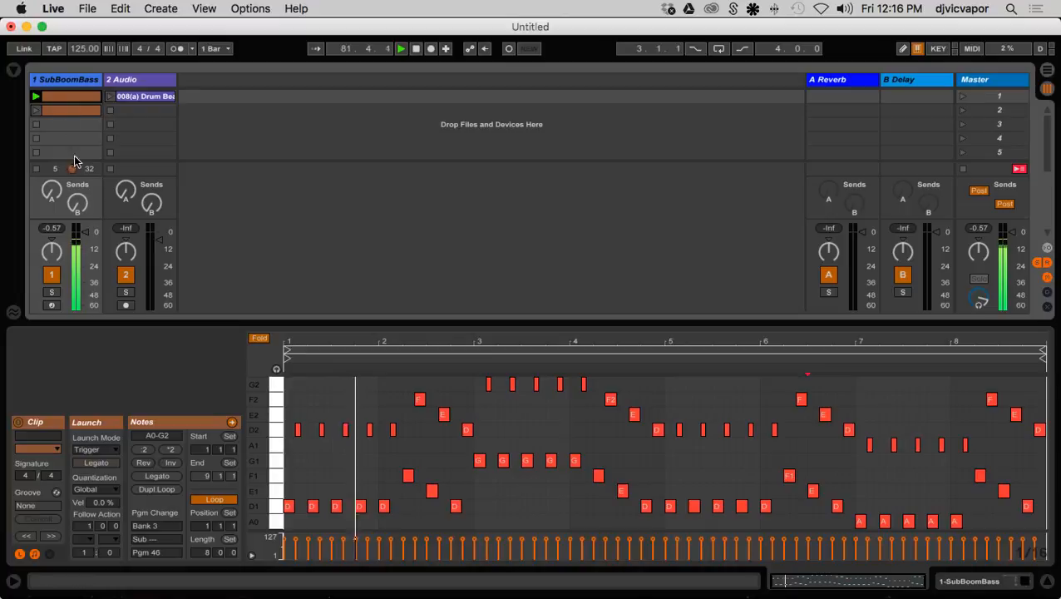
click(91, 463)
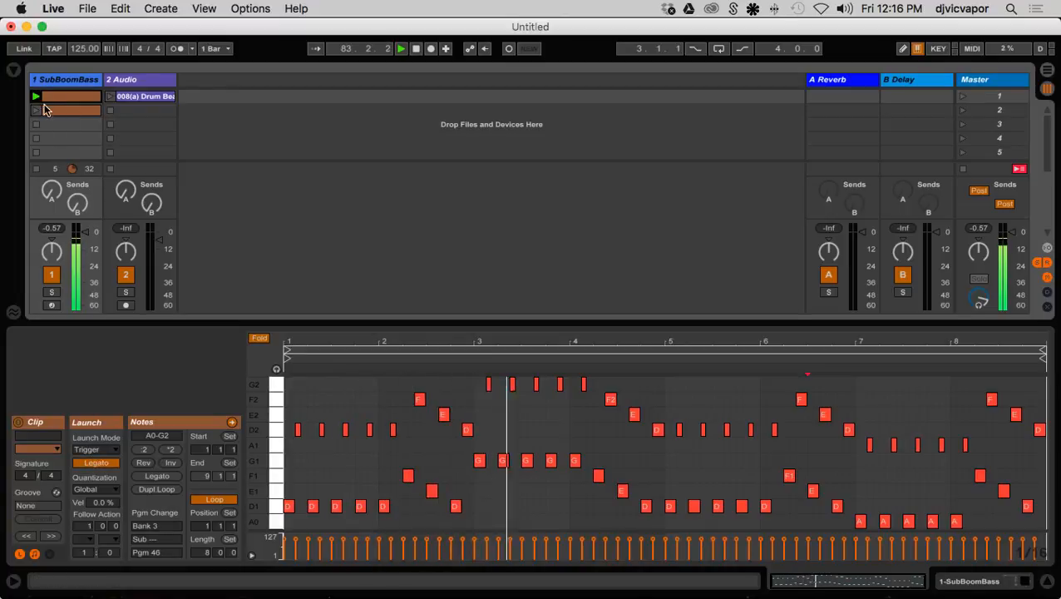
click(35, 127)
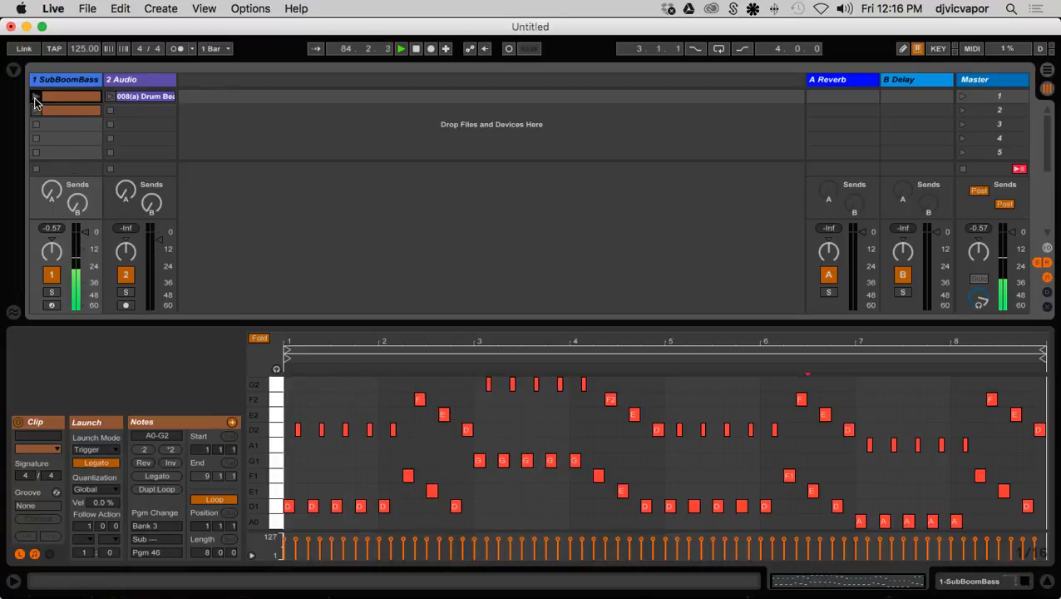
click(36, 97)
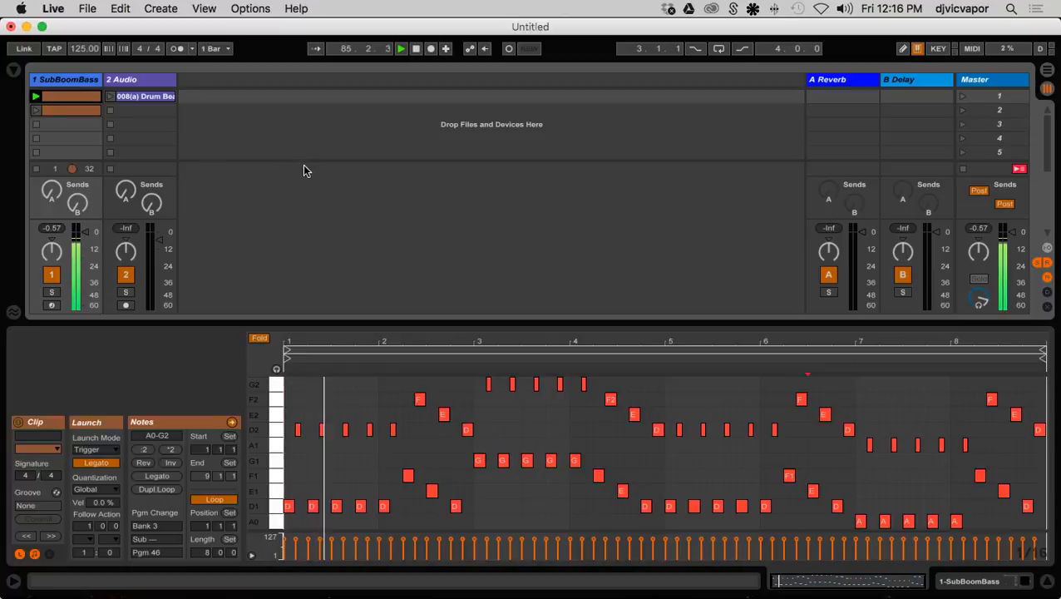
click(93, 540)
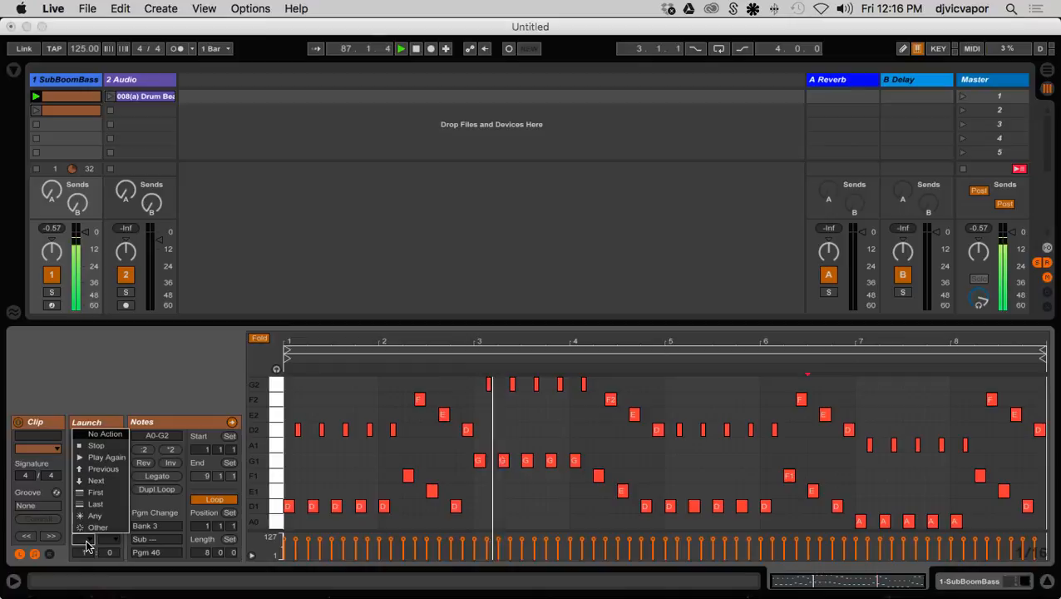
click(95, 481)
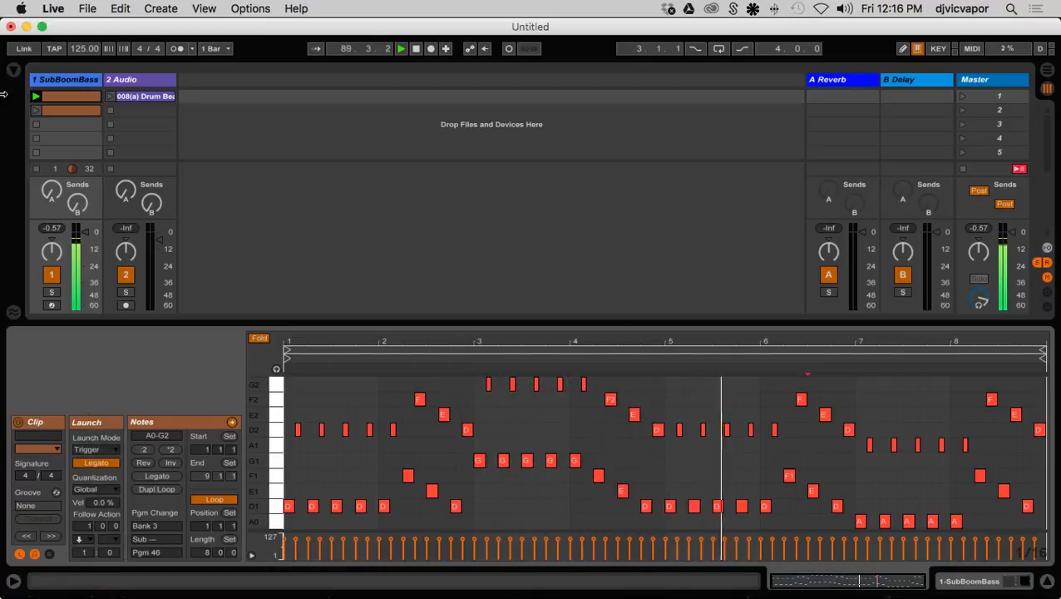
Restart the first SubBoomBass clip, launch the second one, and start the drum loop on the audio track
click(36, 126)
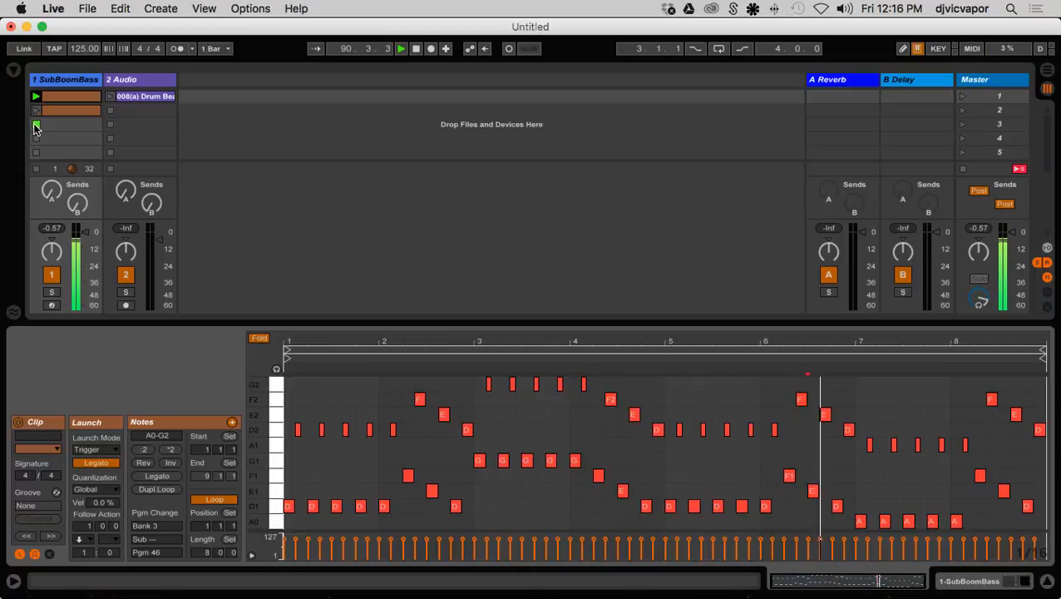
click(36, 97)
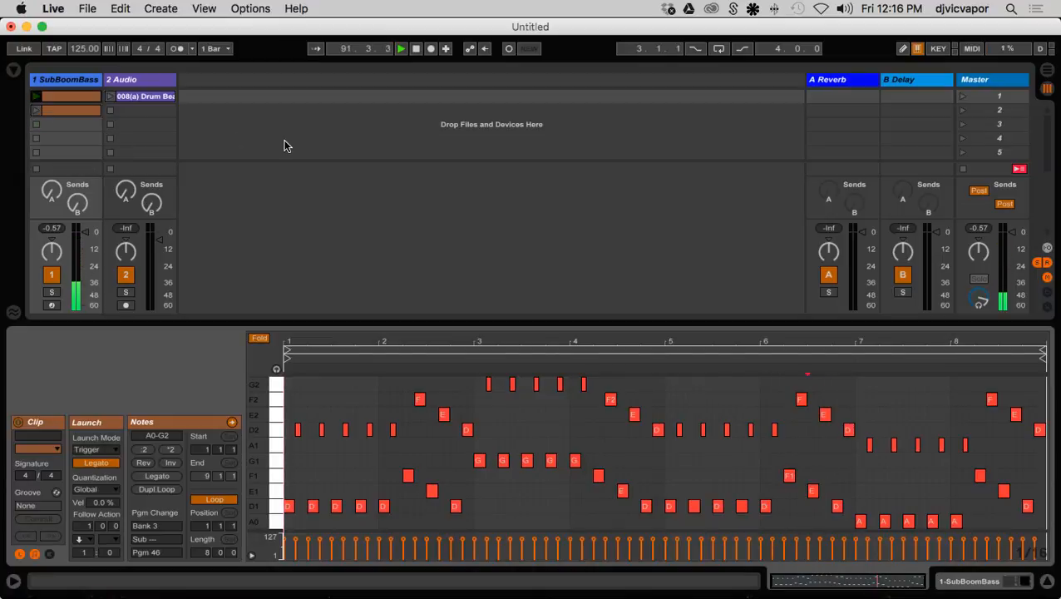
click(35, 111)
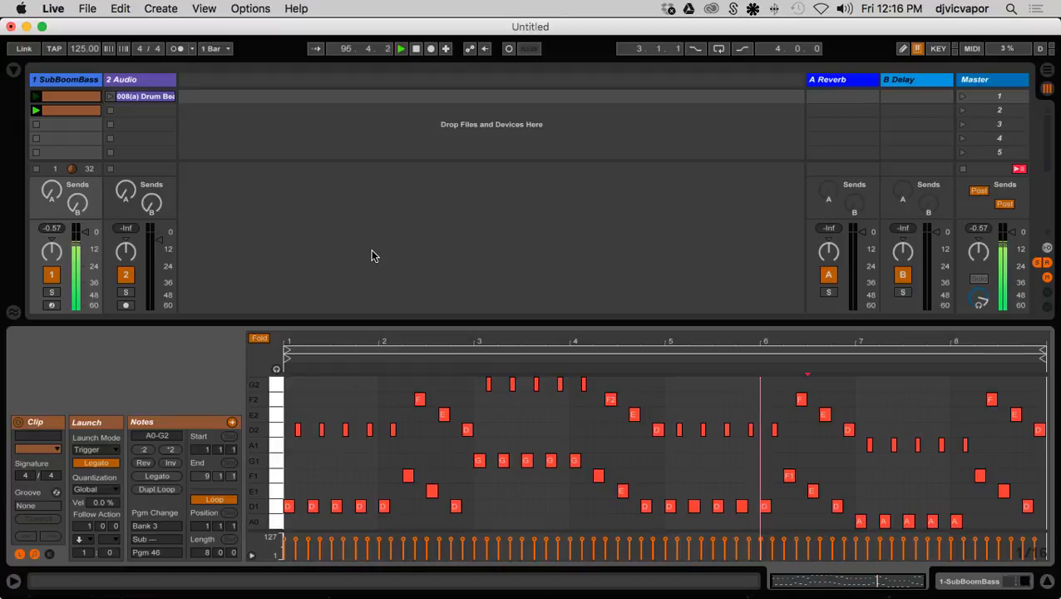
click(109, 97)
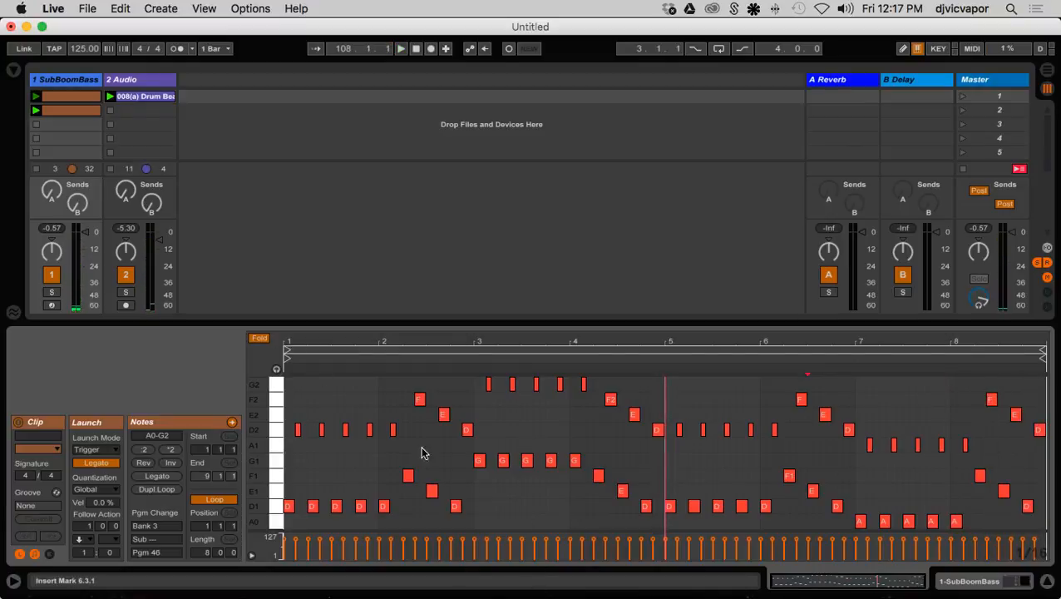
Turn off Legato for both SubBoomBass clips and launch the first clip
click(86, 465)
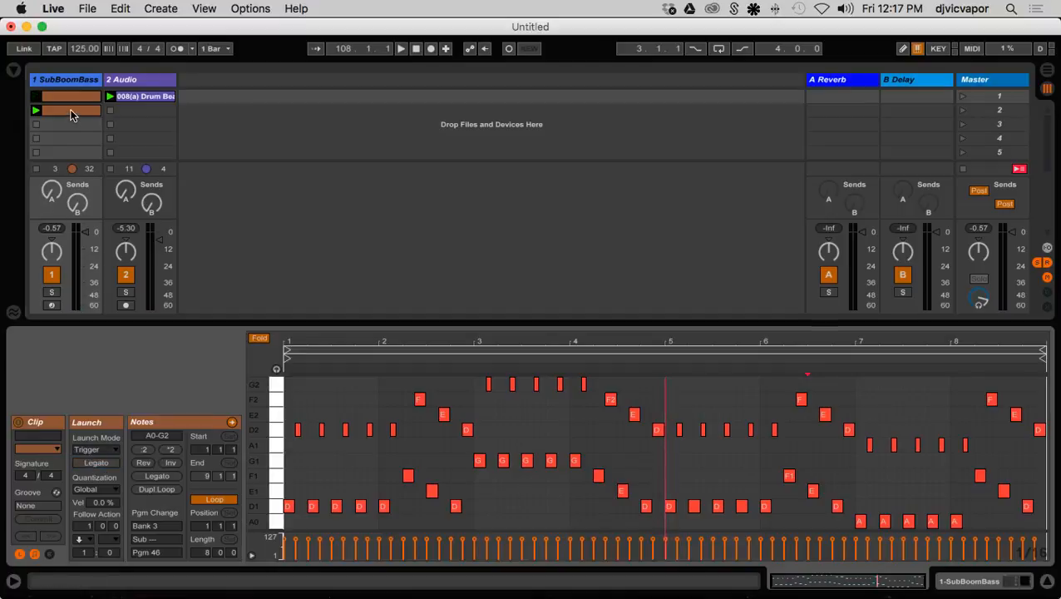
click(72, 109)
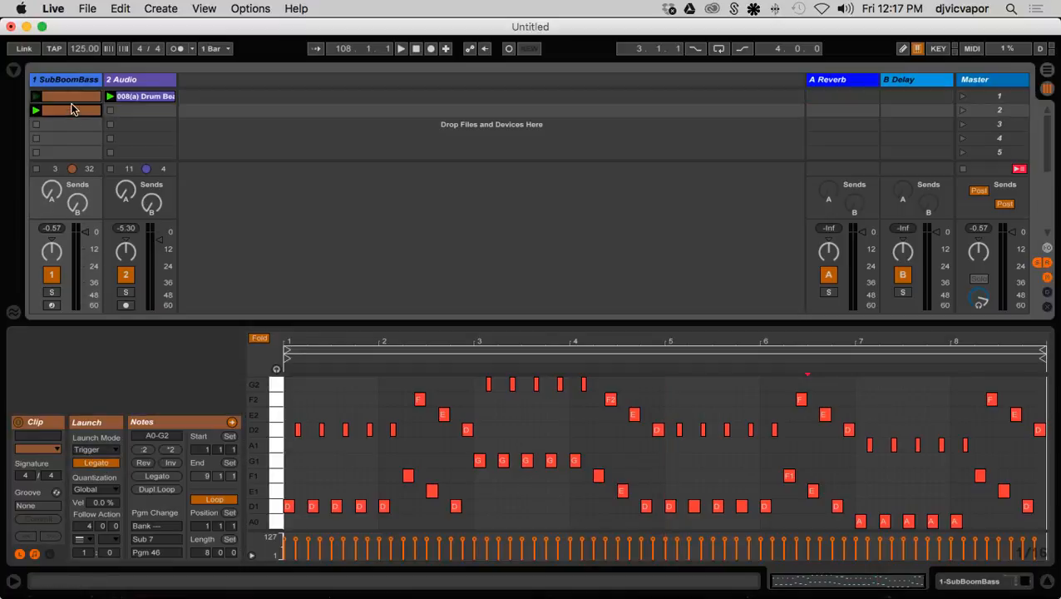
click(106, 466)
click(36, 98)
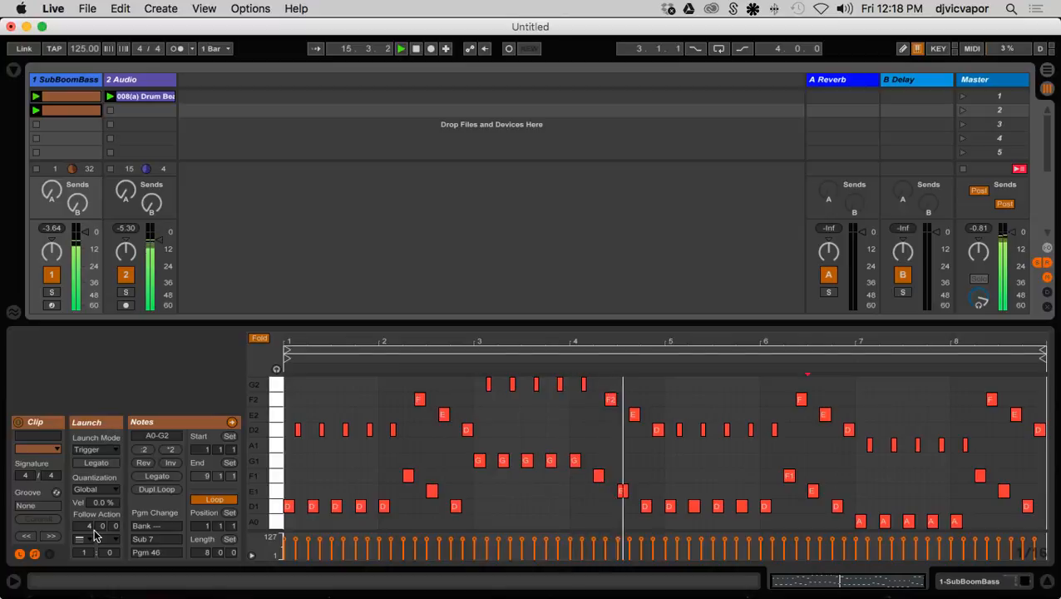
Stop playback, set the second clip's follow action time to 8 bars, and relaunch the first clip
key(space)
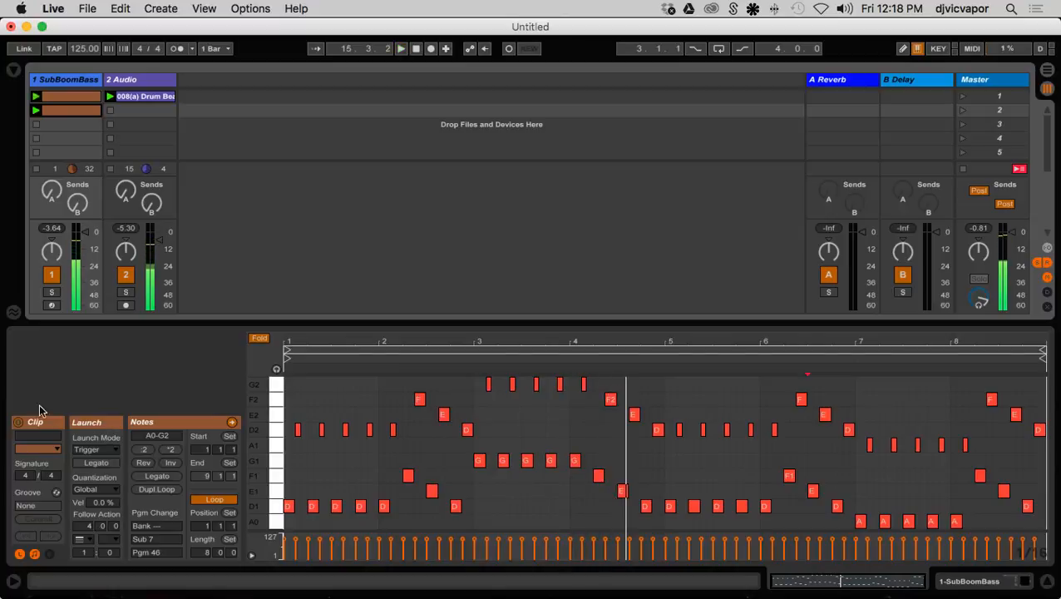
click(36, 139)
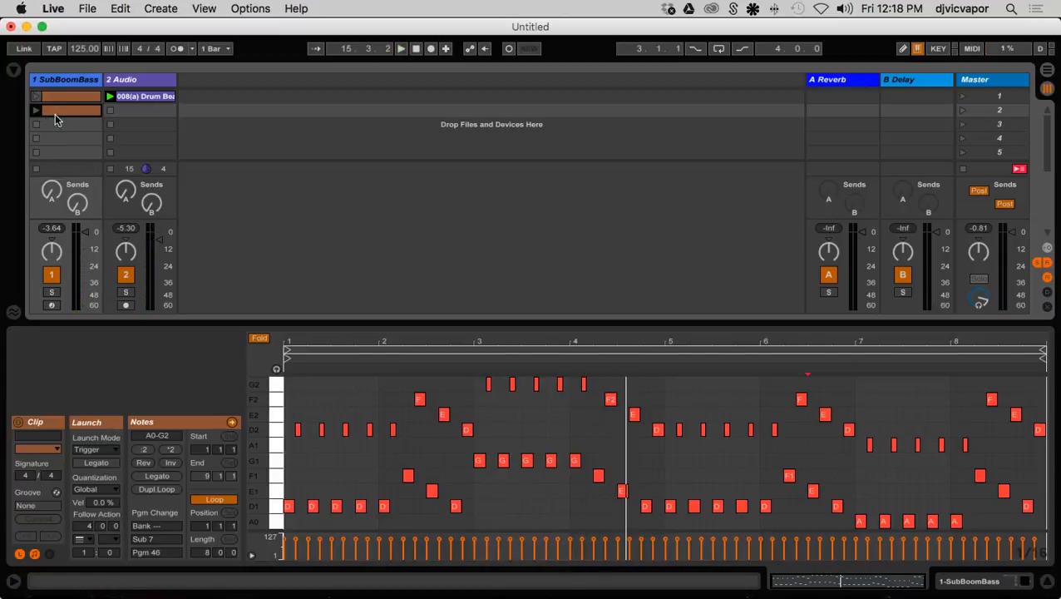
drag(86, 527, 86, 520)
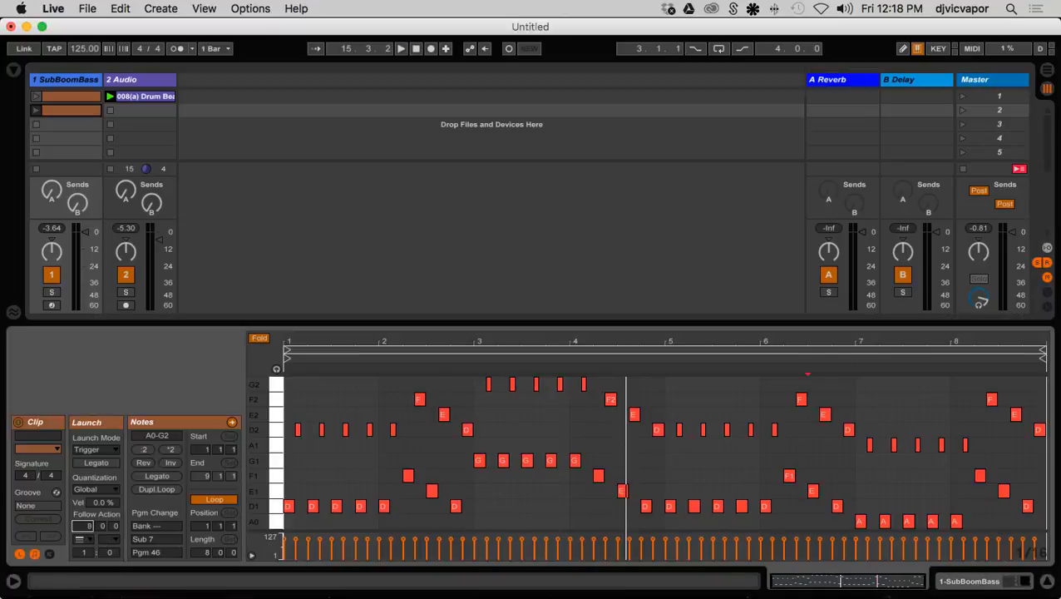
click(110, 387)
click(36, 97)
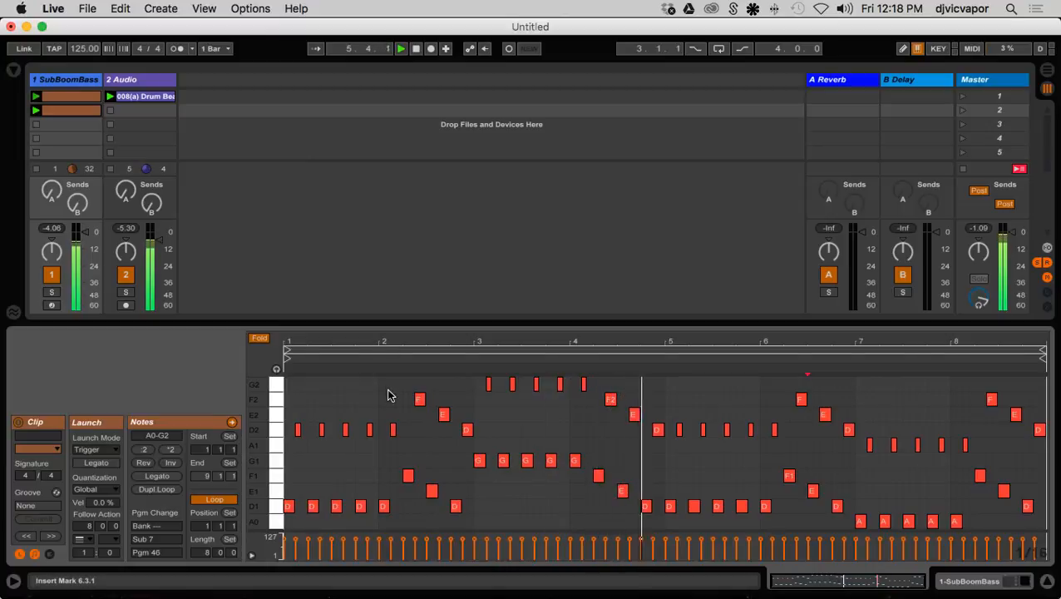
Show the SubBoomBass track's devices and open the plug-in window to watch the preset changes
double_click(77, 82)
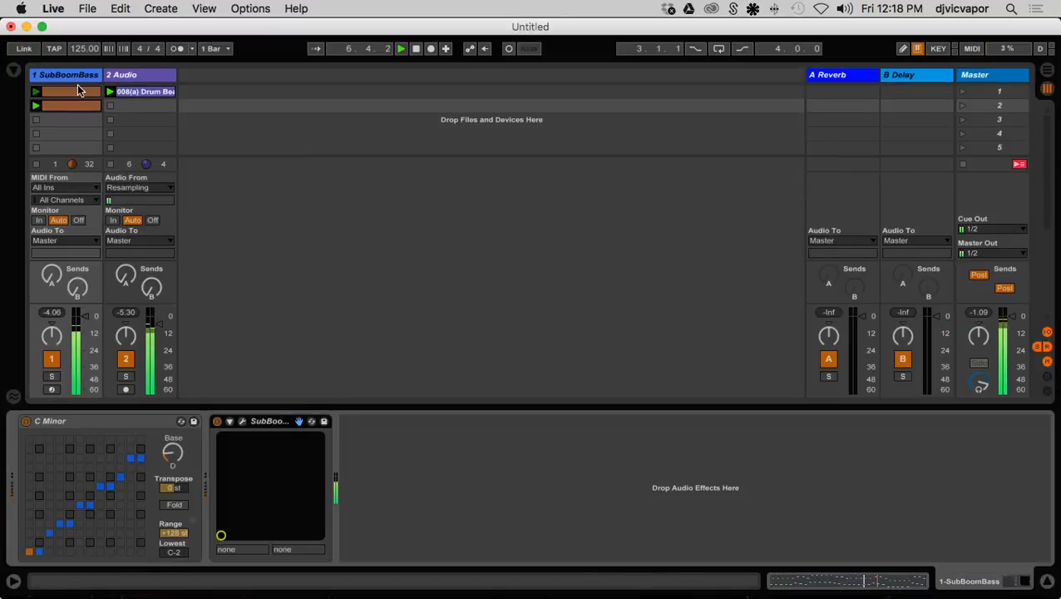
click(243, 421)
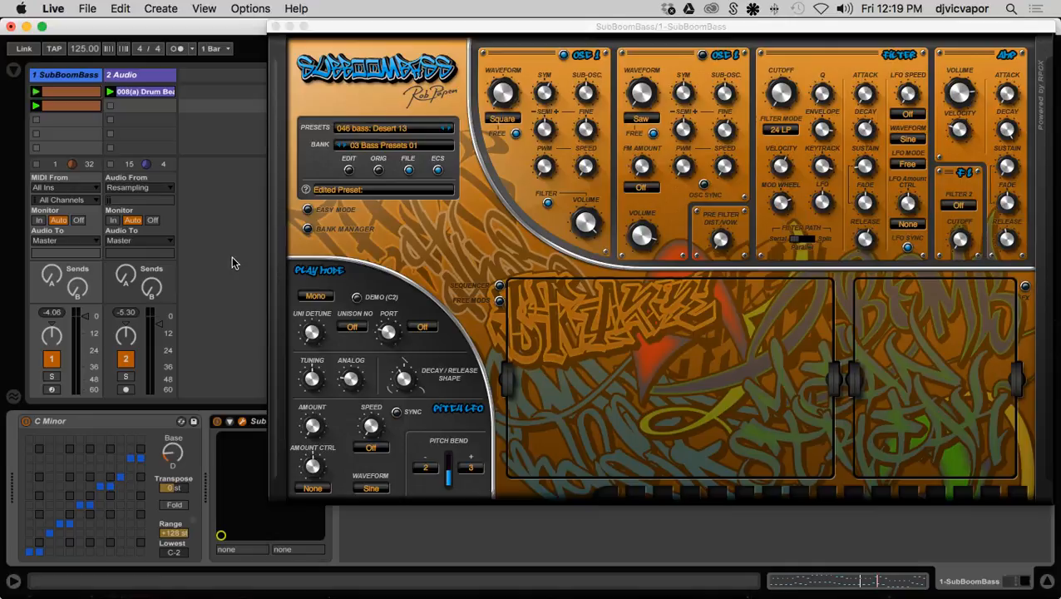
key(ctrl+Up)
click(242, 236)
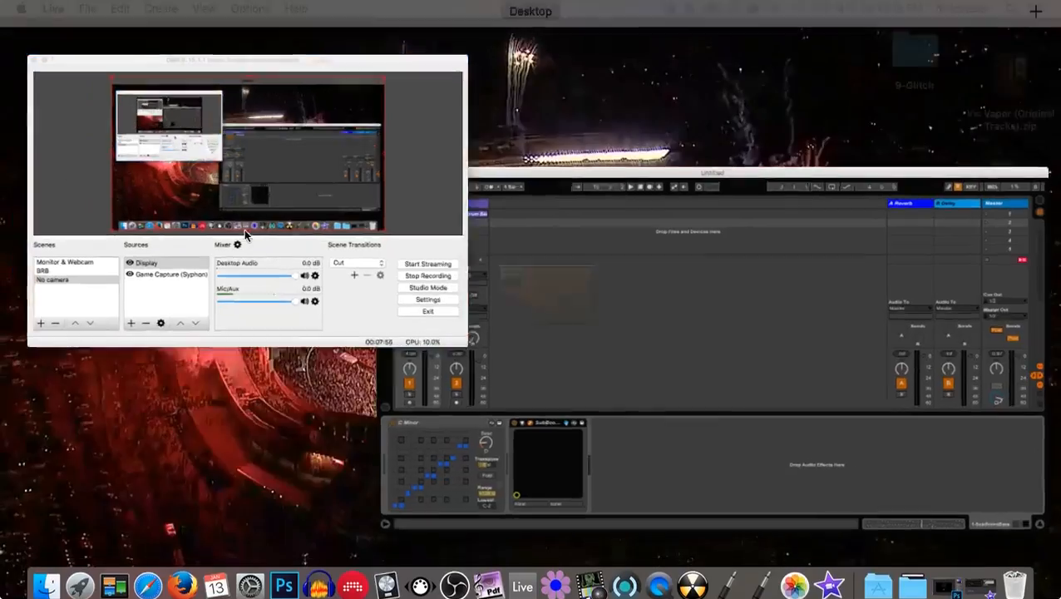